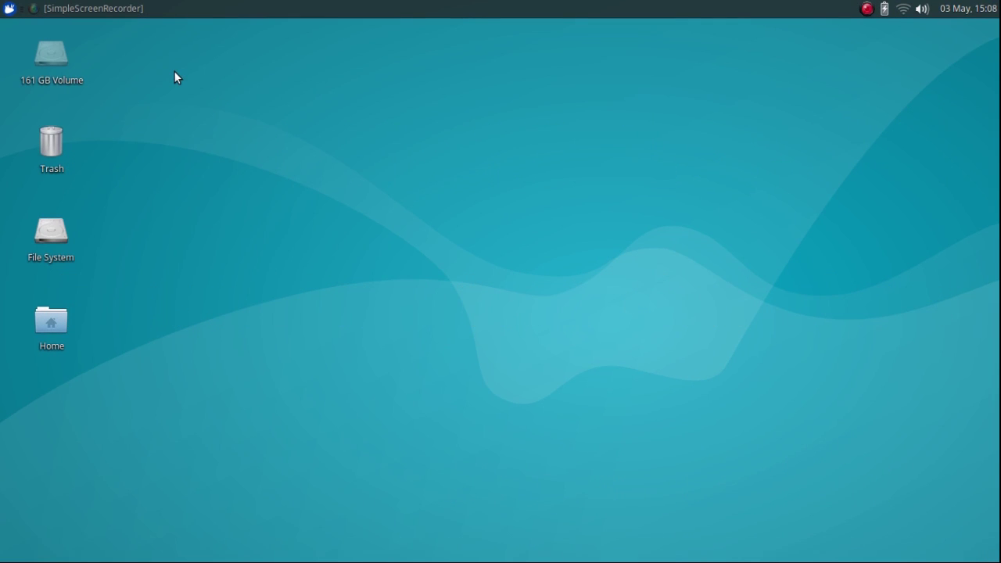
Step: Use Desktop Settings to set the red rock photo as wallpaper and show the Icons options
{"action": "right_click", "coordinate": [176, 76]}
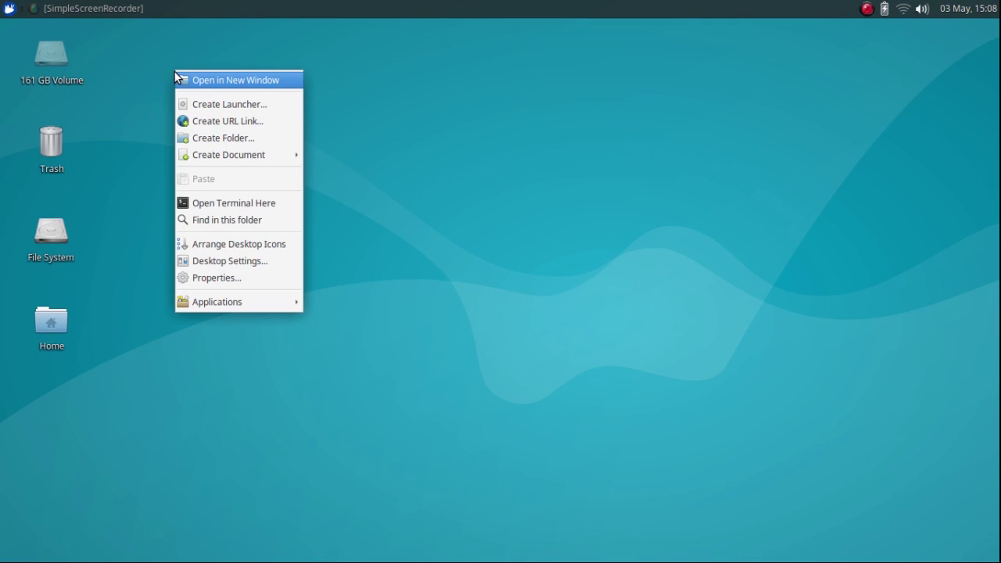
{"action": "left_click", "coordinate": [204, 263]}
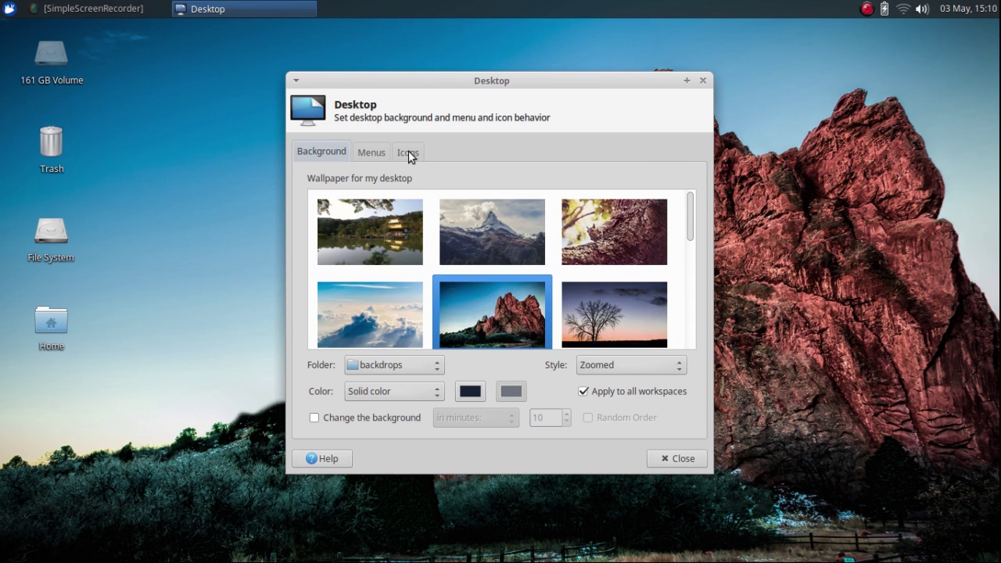
{"action": "left_click", "coordinate": [409, 153]}
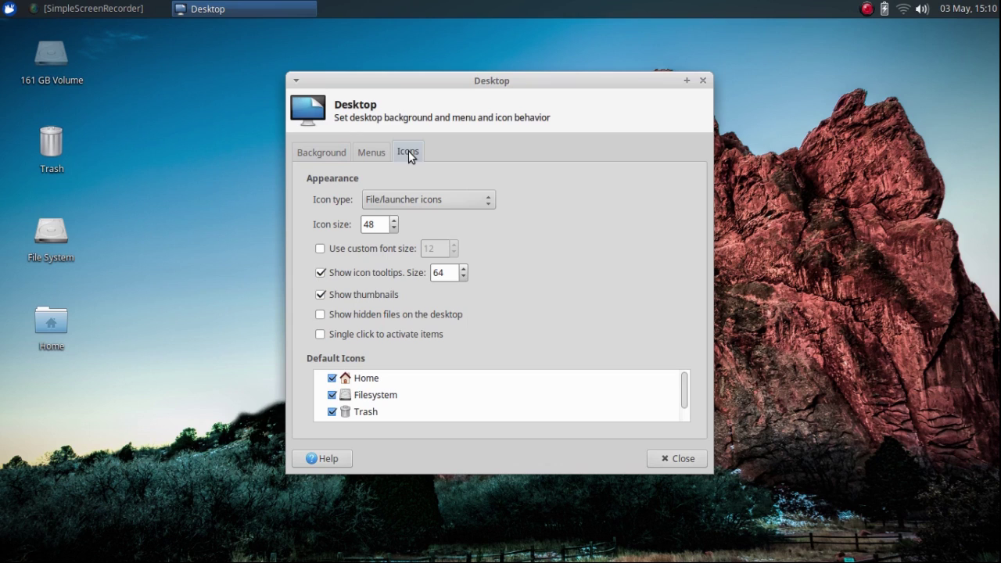
Step: Uncheck the Home, File System, Trash and Removable Devices icons, then close Desktop settings
{"action": "left_click", "coordinate": [332, 379]}
{"action": "left_click", "coordinate": [333, 395]}
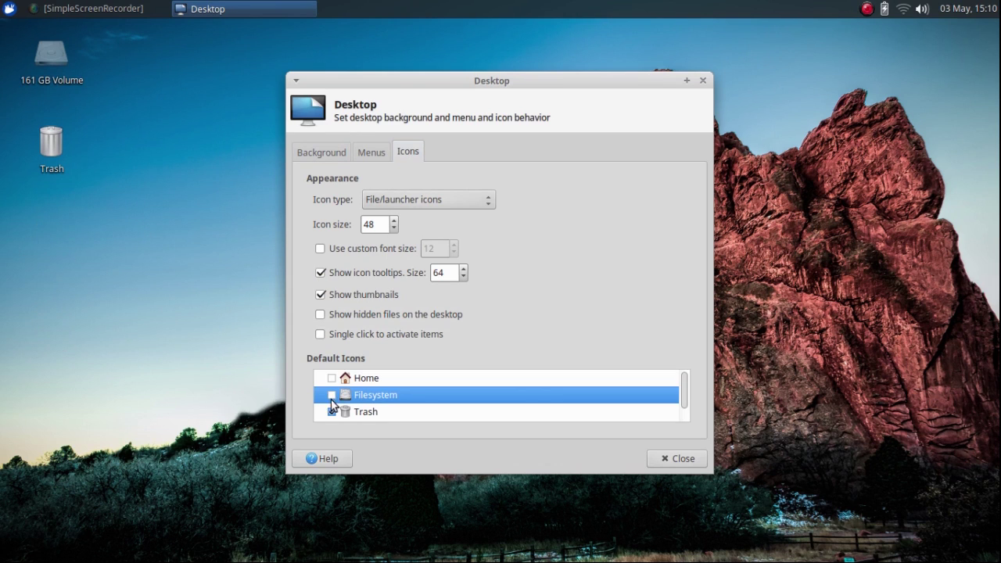
{"action": "left_click", "coordinate": [331, 412]}
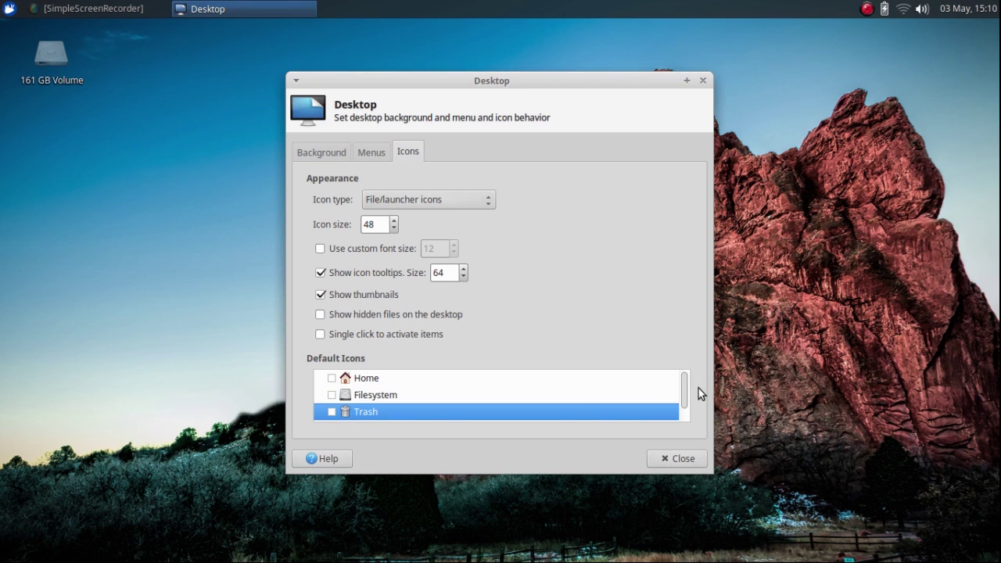
{"action": "left_click_drag", "start_coordinate": [684, 396], "coordinate": [684, 418]}
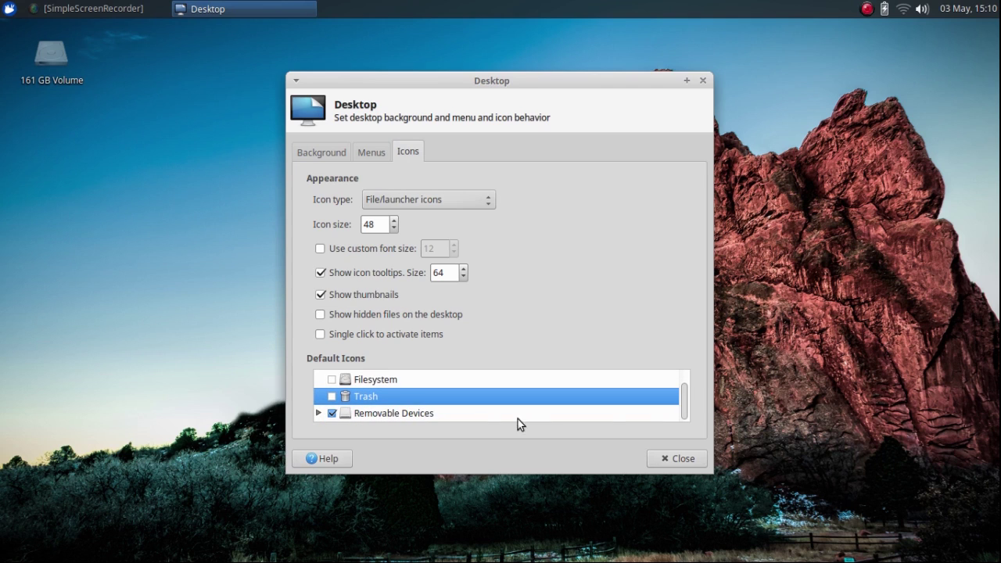
{"action": "left_click", "coordinate": [331, 413]}
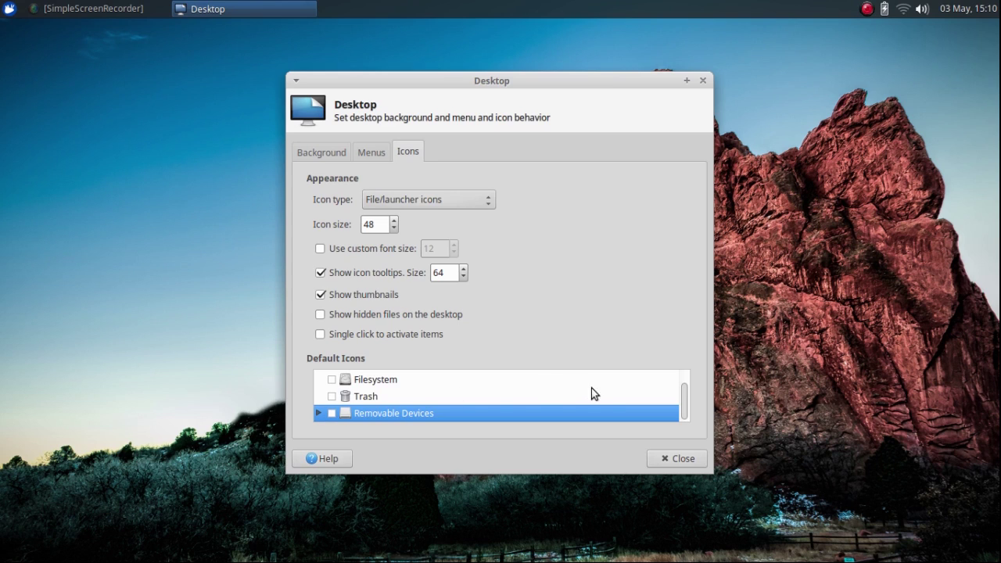
{"action": "key", "text": "Escape"}
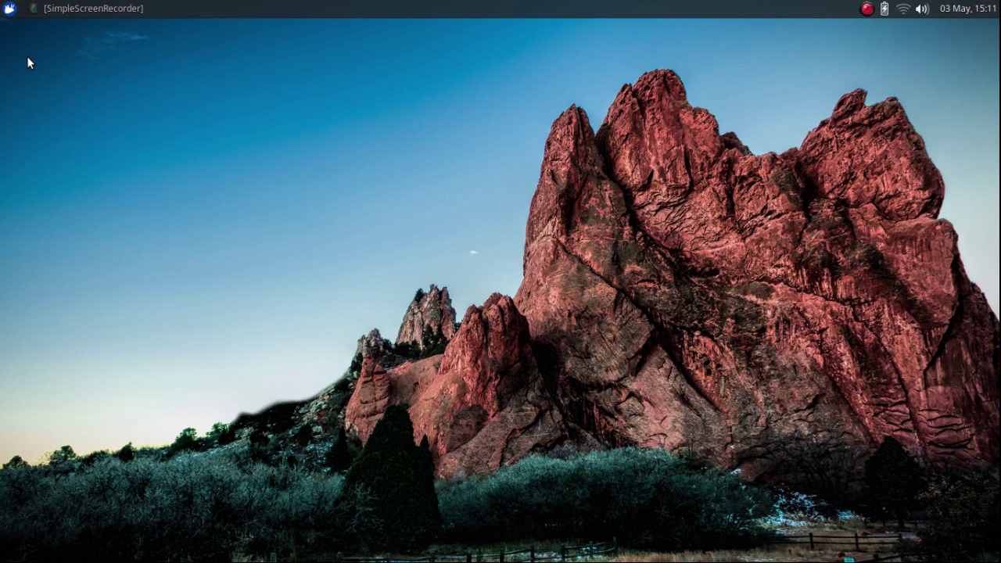
{"action": "left_click", "coordinate": [10, 10]}
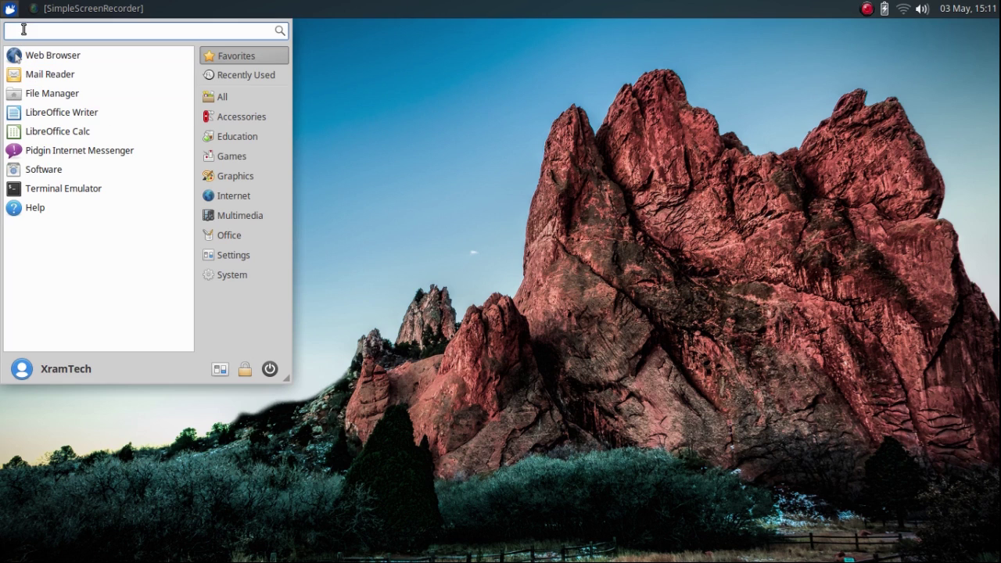
{"action": "left_click", "coordinate": [10, 10]}
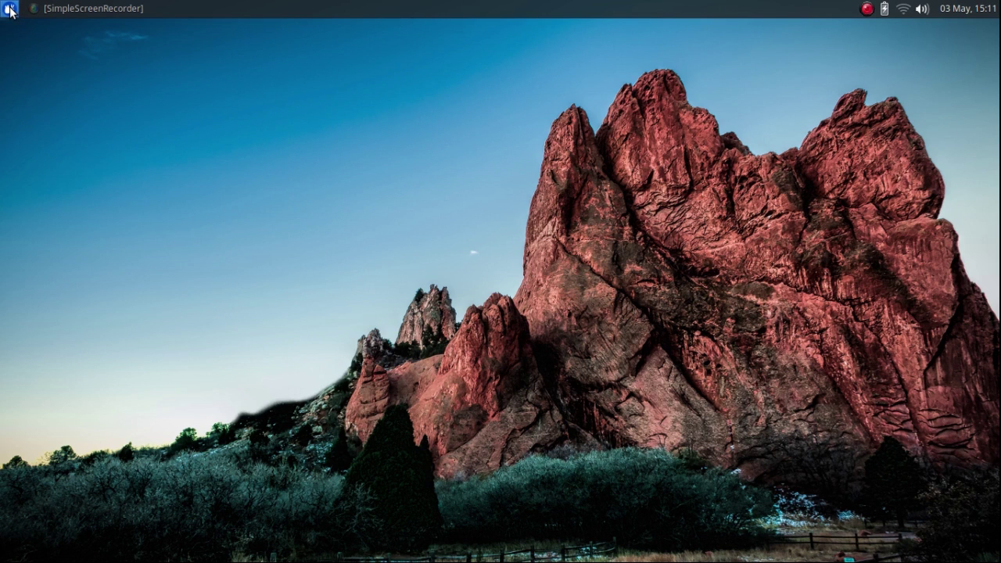
Step: In Whisker Menu Behavior, enable hover category switching, commands beside search, and categories beside the panel button
{"action": "right_click", "coordinate": [11, 11]}
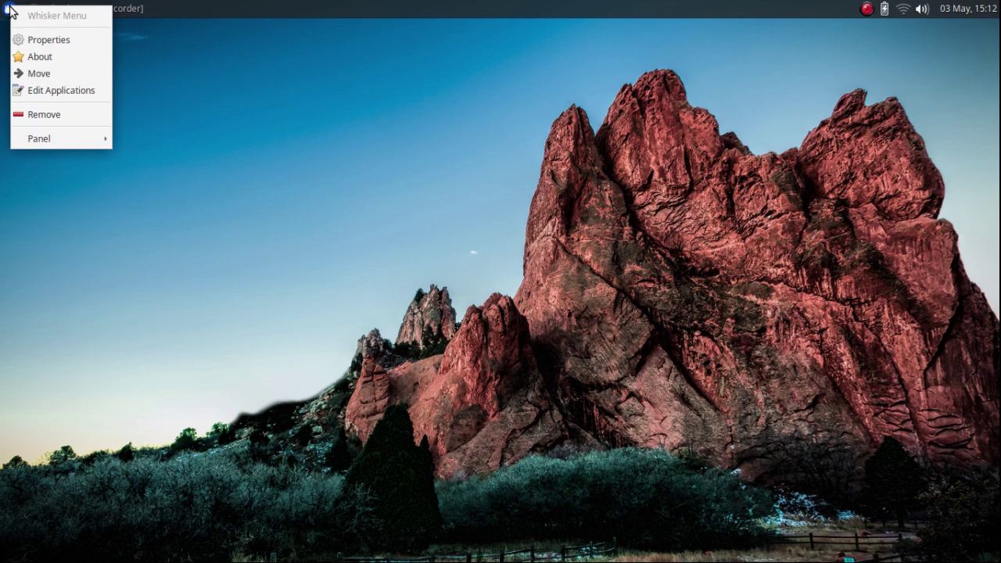
{"action": "left_click", "coordinate": [36, 43]}
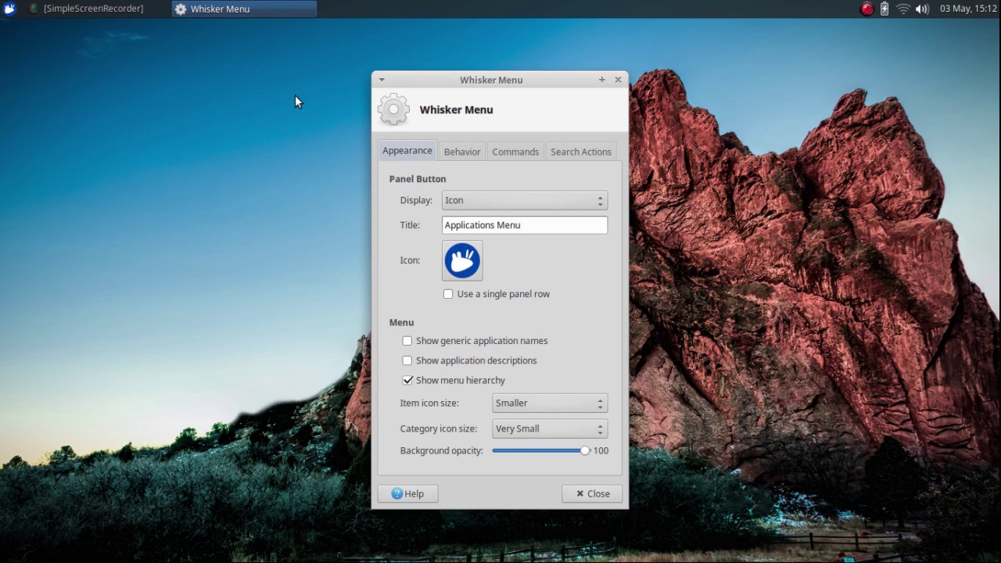
{"action": "left_click", "coordinate": [463, 152]}
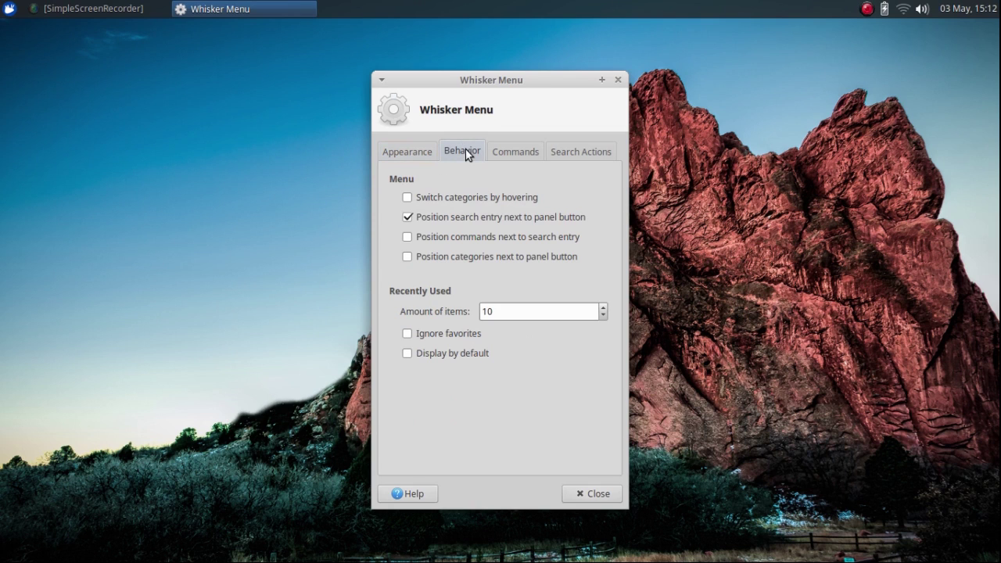
{"action": "left_click", "coordinate": [406, 197]}
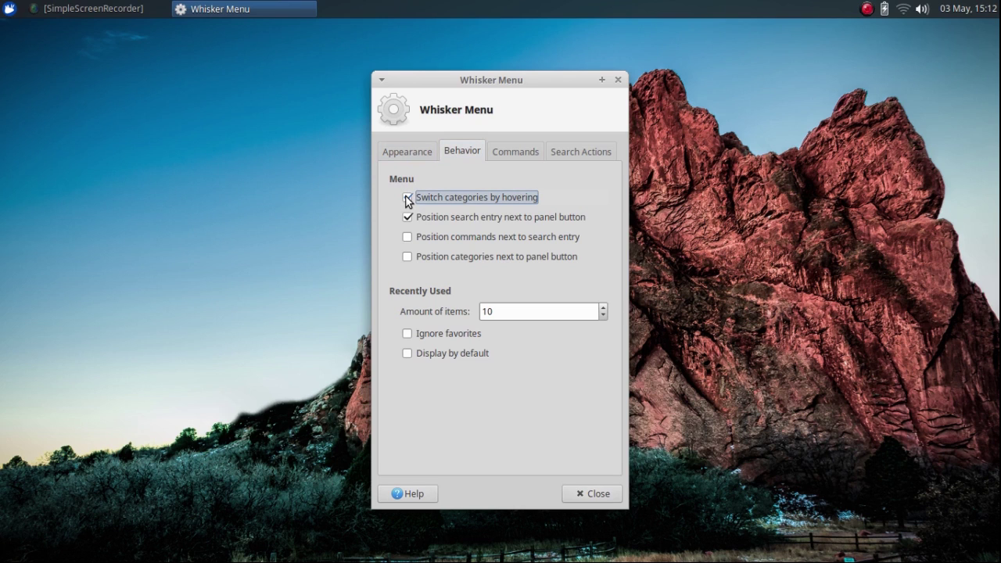
{"action": "left_click", "coordinate": [407, 237]}
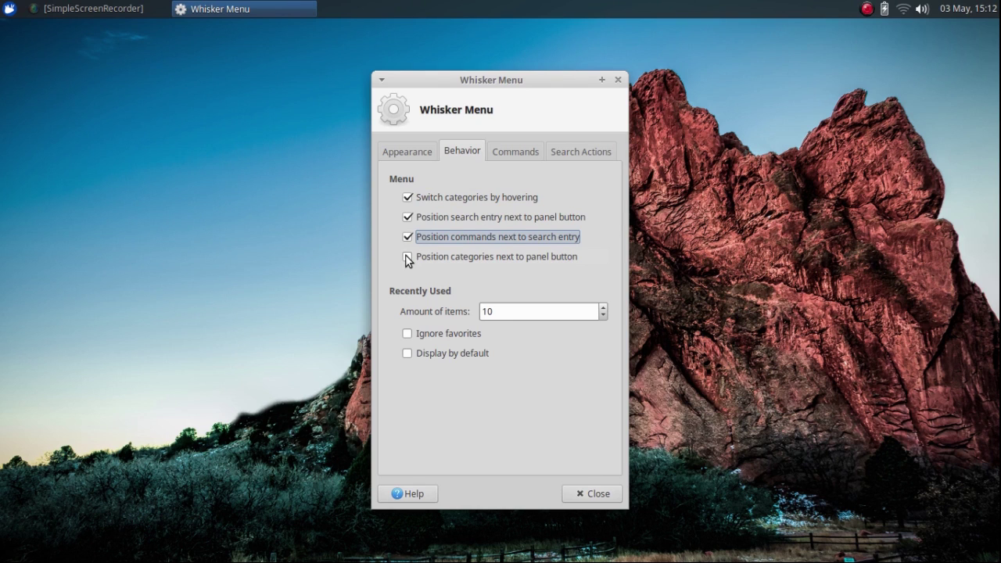
{"action": "left_click", "coordinate": [407, 257]}
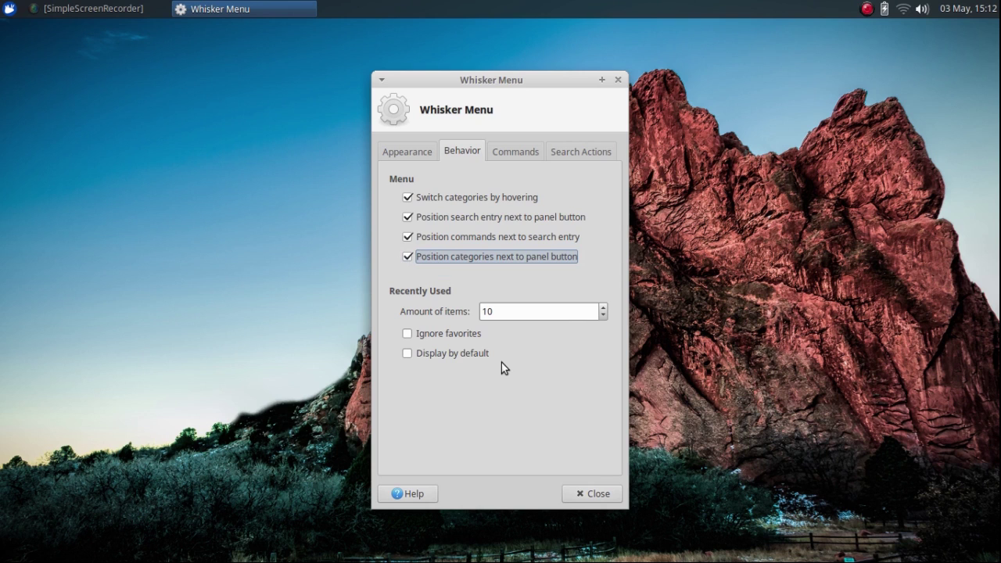
{"action": "left_click", "coordinate": [586, 494]}
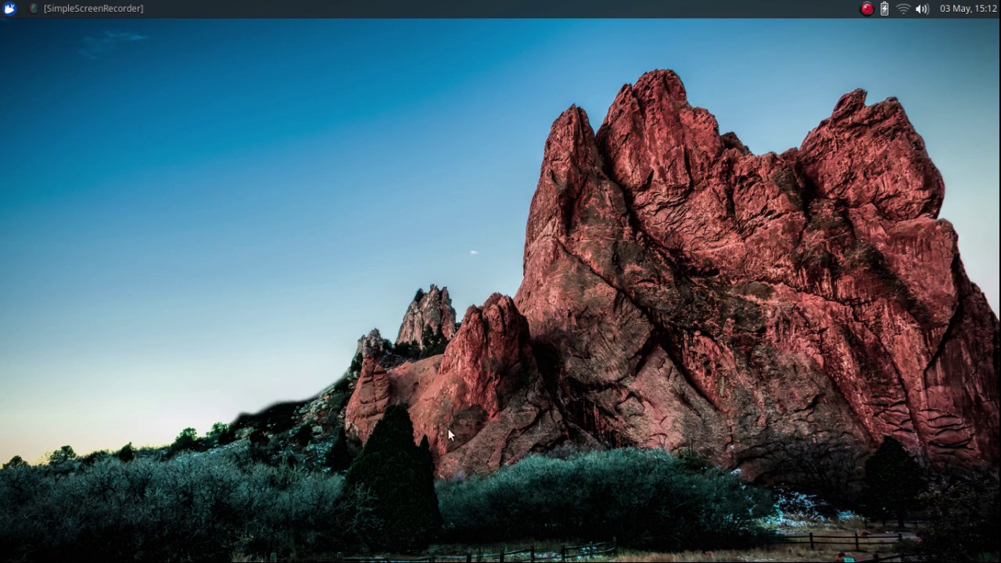
{"action": "left_click", "coordinate": [9, 10]}
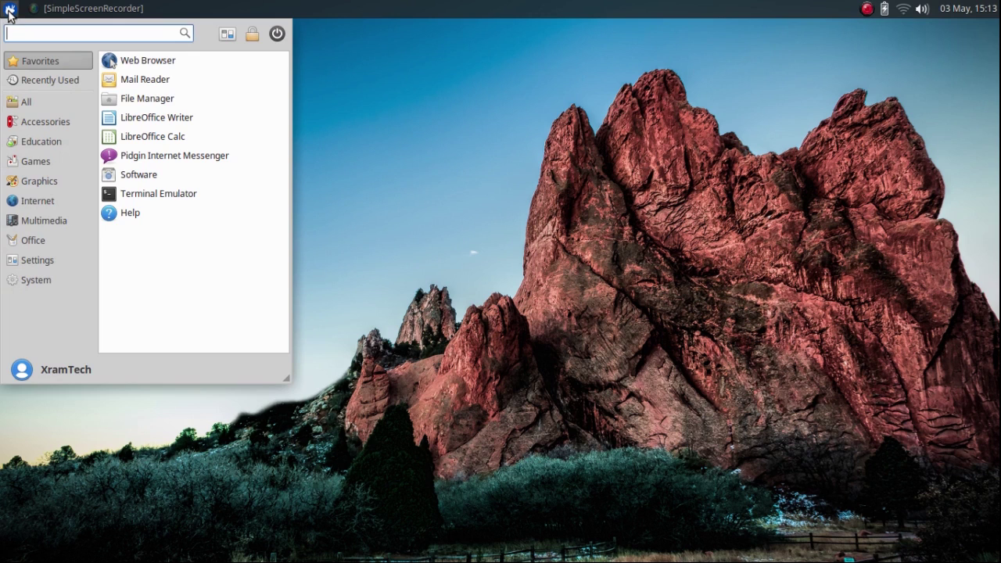
{"action": "left_click", "coordinate": [52, 80]}
{"action": "left_click", "coordinate": [53, 99]}
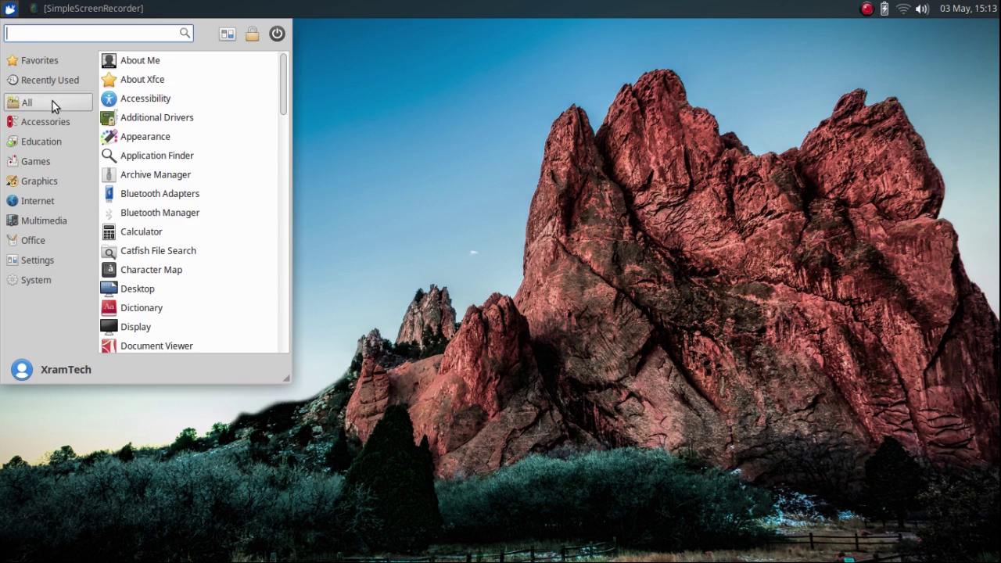
{"action": "left_click", "coordinate": [49, 123]}
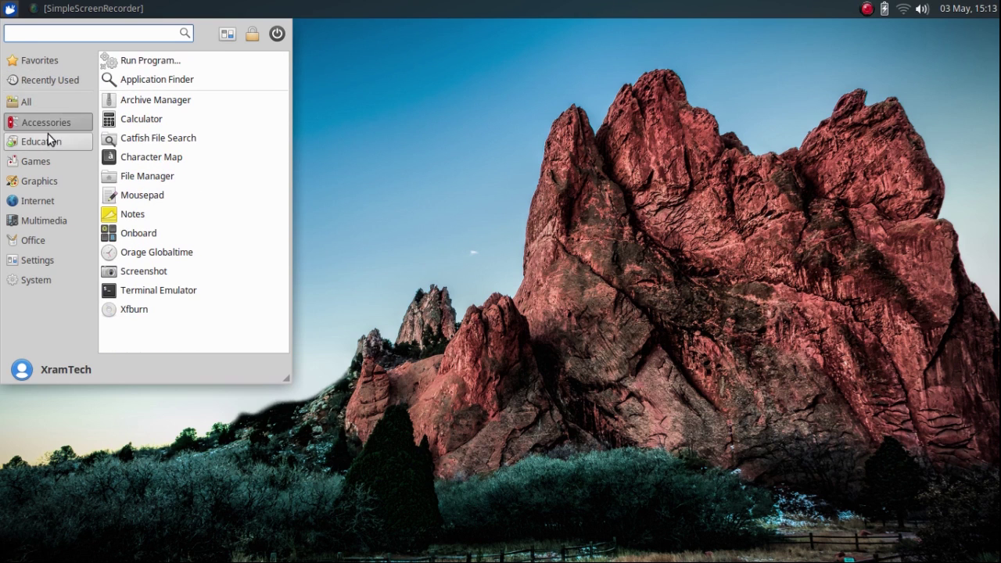
{"action": "left_click", "coordinate": [48, 142]}
{"action": "left_click", "coordinate": [44, 159]}
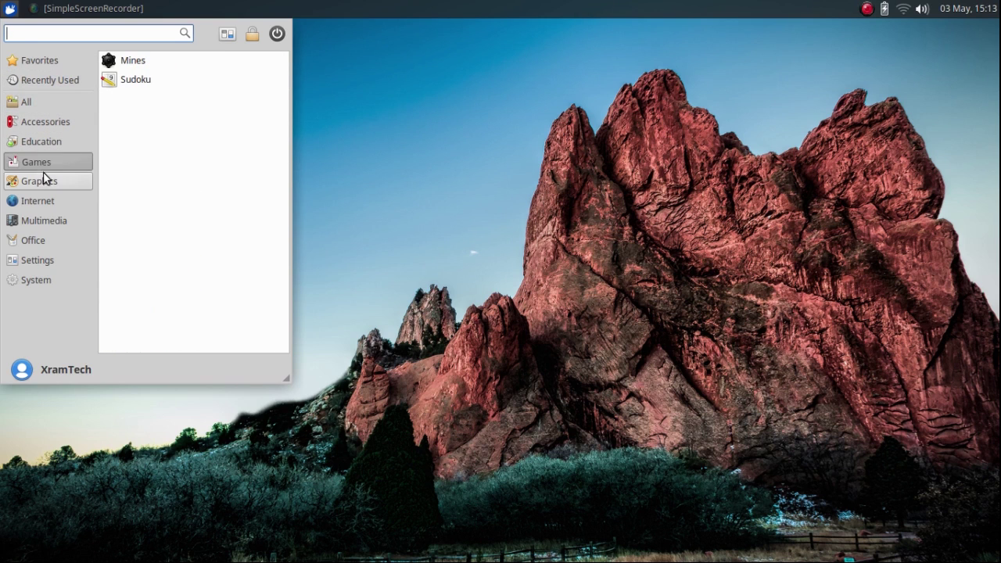
{"action": "left_click", "coordinate": [43, 183]}
{"action": "left_click", "coordinate": [38, 201]}
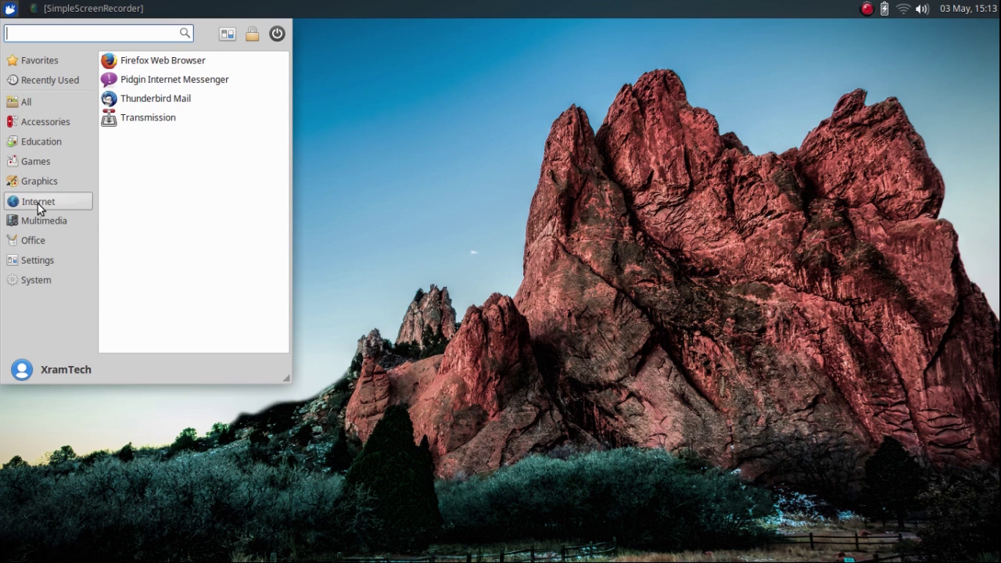
{"action": "left_click", "coordinate": [37, 221]}
{"action": "left_click", "coordinate": [33, 242]}
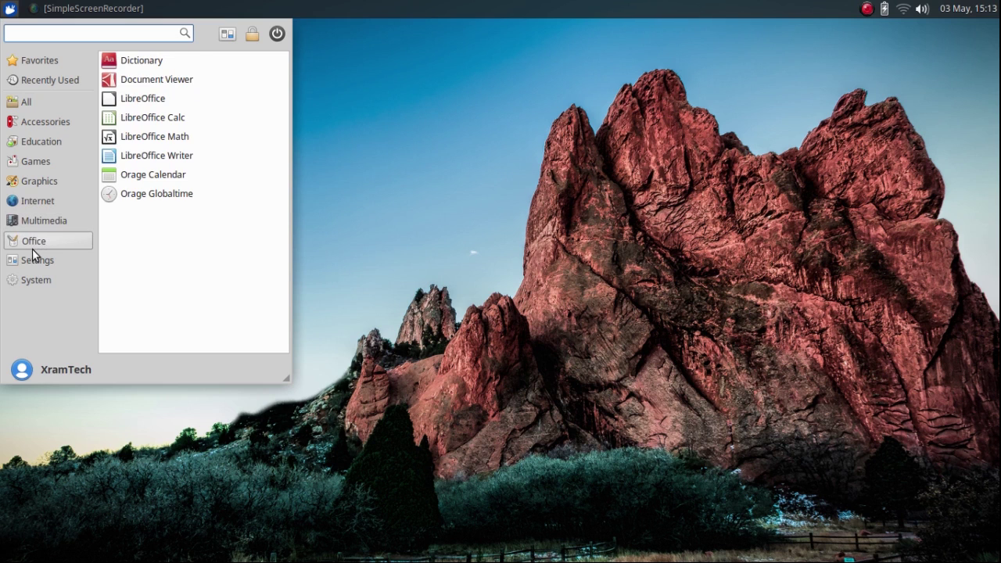
{"action": "left_click", "coordinate": [33, 258]}
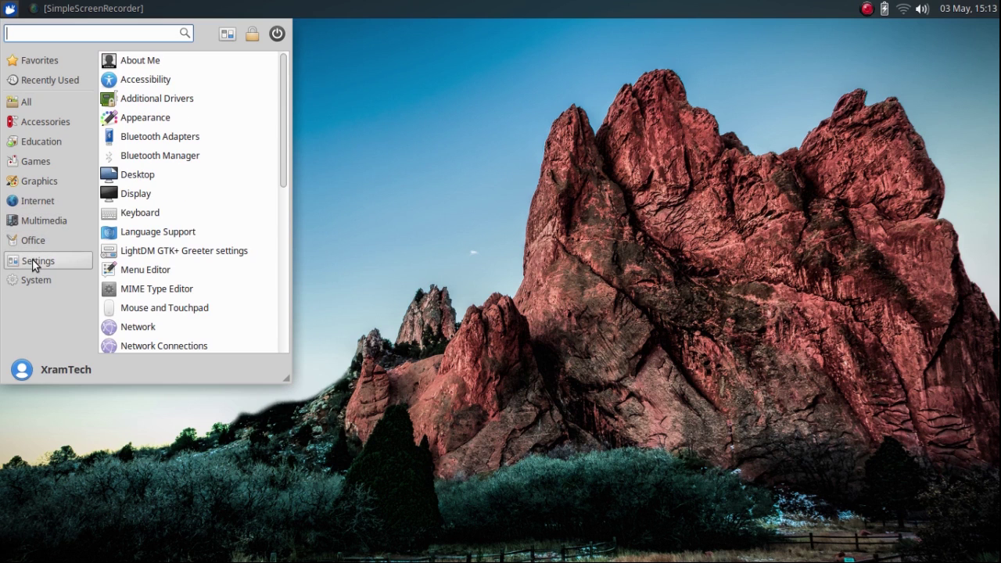
{"action": "left_click", "coordinate": [32, 273]}
{"action": "key", "text": "Escape"}
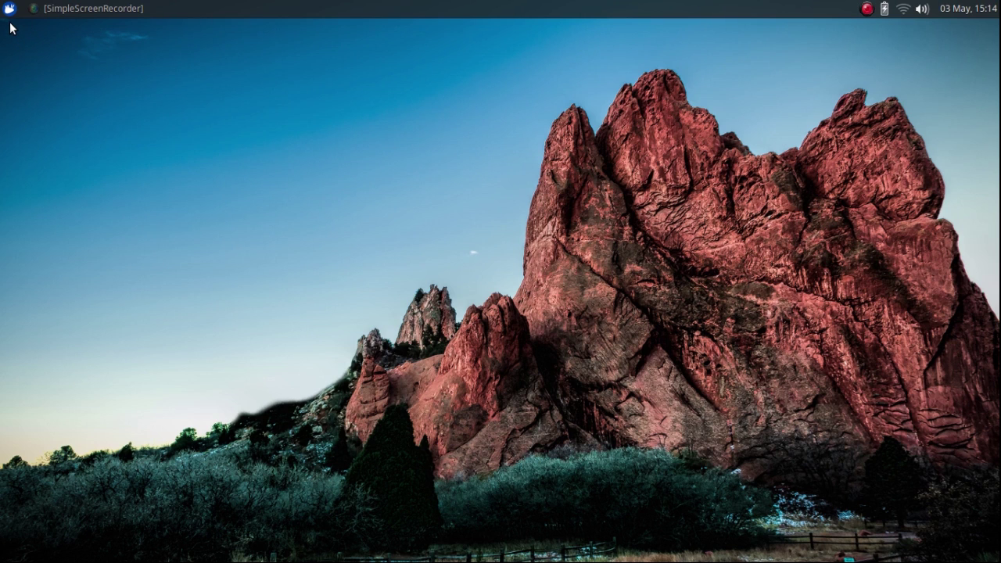
Step: From the panel's context menu, go to Panel Preferences and add a new Panel 1
{"action": "right_click", "coordinate": [332, 7]}
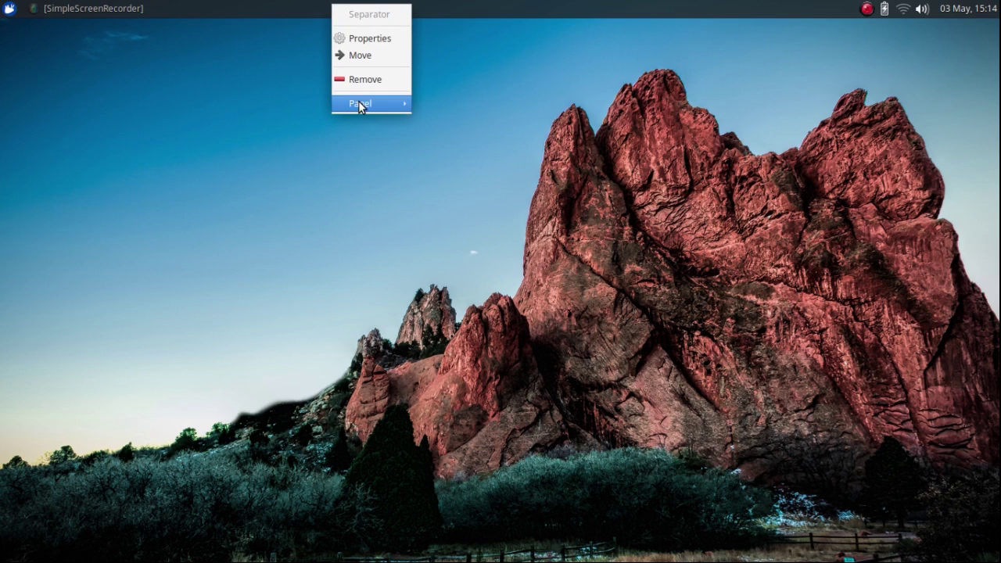
{"action": "mouse_move", "coordinate": [360, 105]}
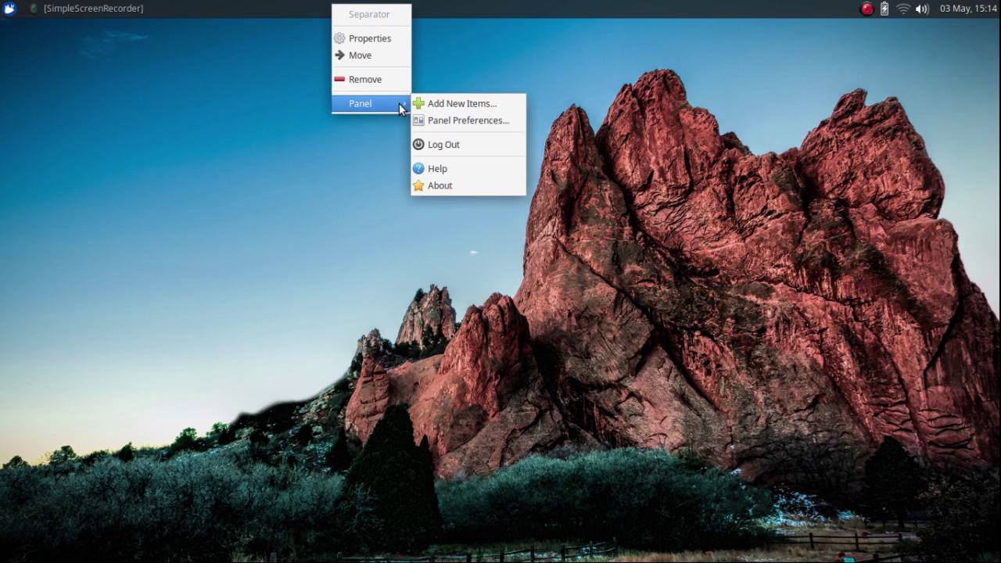
{"action": "left_click", "coordinate": [427, 121]}
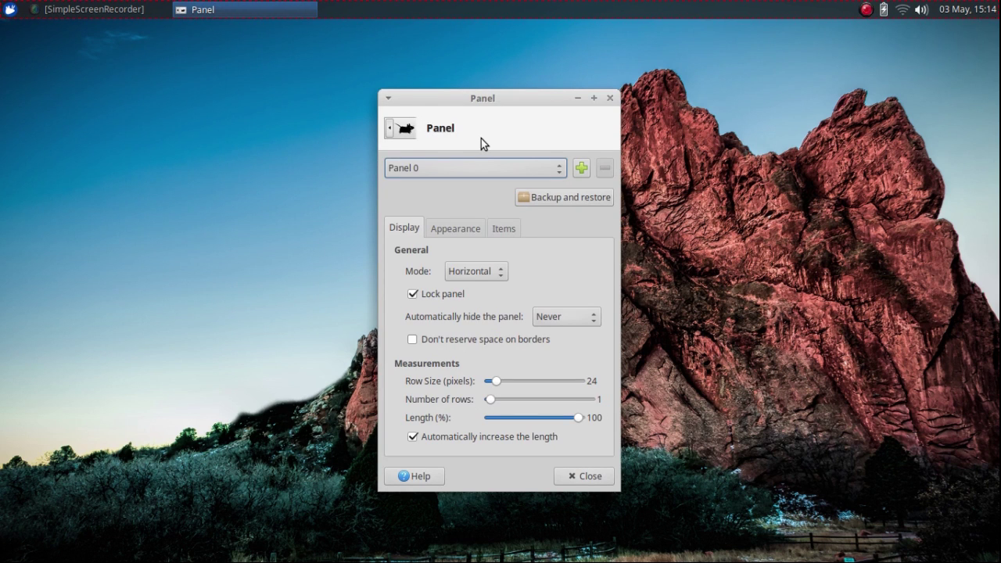
{"action": "left_click", "coordinate": [582, 169]}
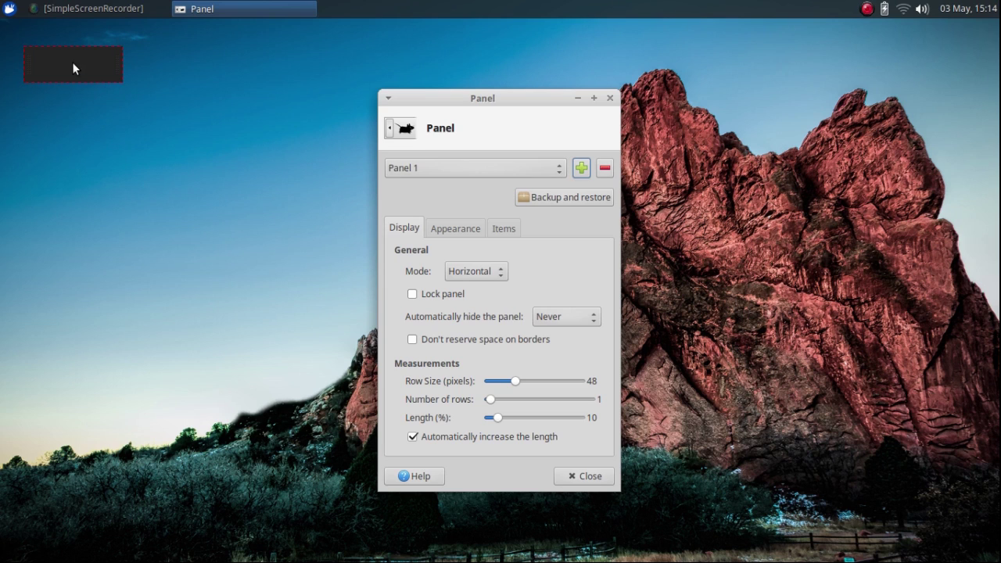
Step: Drag Panel 1 from the top-left corner down to the bottom edge of the screen
{"action": "left_click_drag", "start_coordinate": [73, 66], "coordinate": [532, 555]}
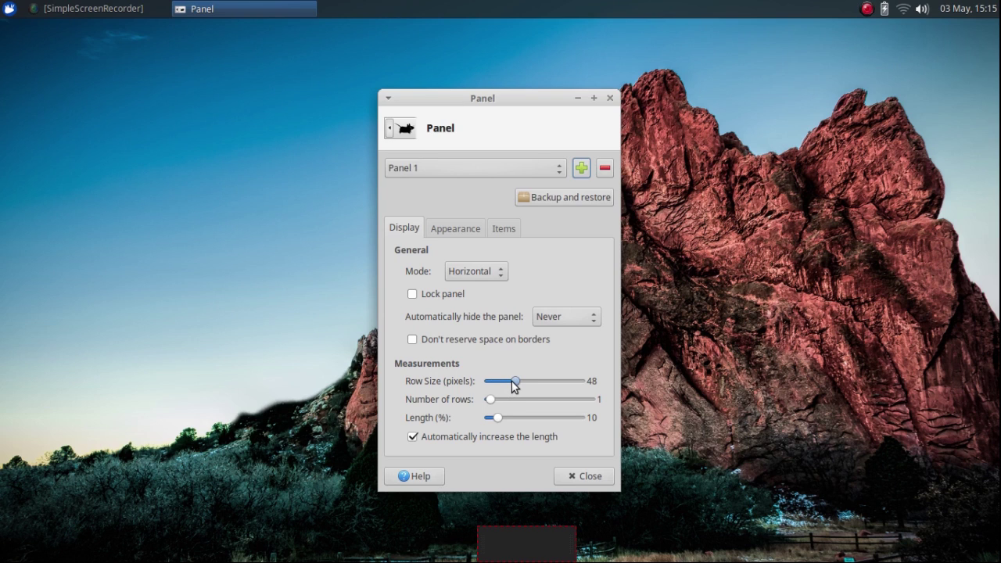
Step: Set Panel 1's row size to 24 pixels and its length to 100%
{"action": "left_click_drag", "start_coordinate": [512, 382], "coordinate": [497, 382]}
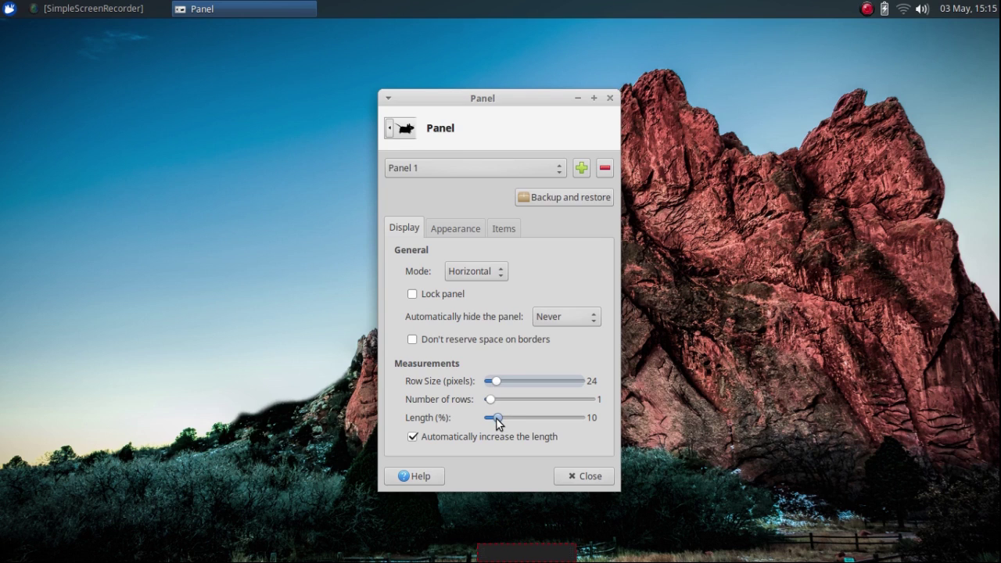
{"action": "left_click", "coordinate": [496, 418]}
{"action": "left_click_drag", "start_coordinate": [496, 418], "coordinate": [592, 422]}
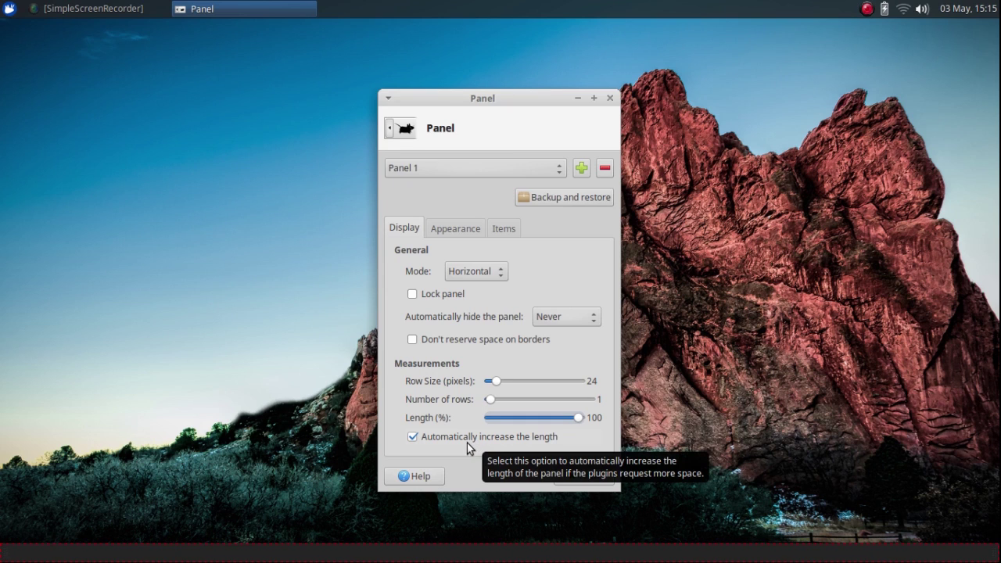
{"action": "left_click", "coordinate": [458, 228]}
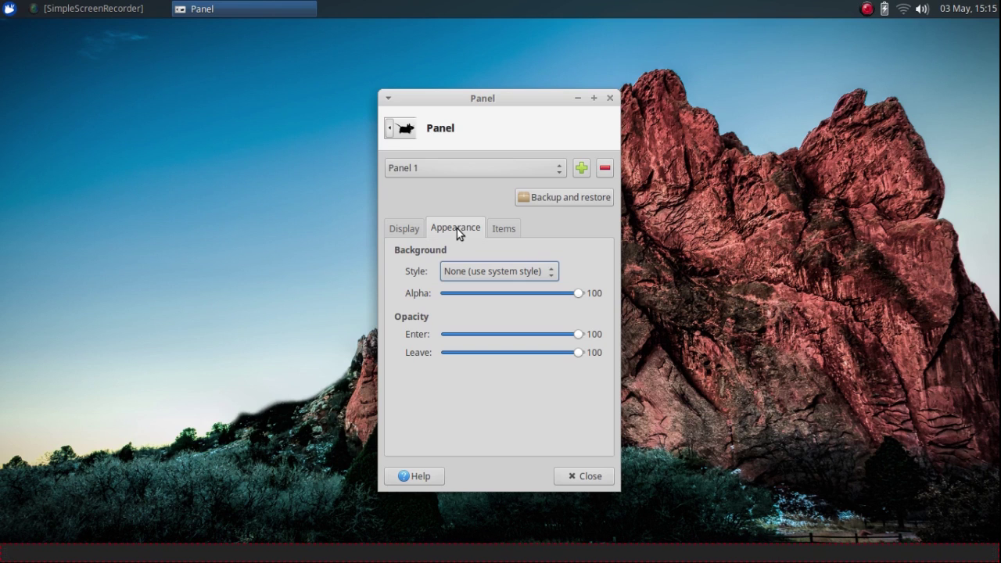
Step: Bring up the Add New Items plugin list from Panel 1's Items tab
{"action": "left_click", "coordinate": [504, 229]}
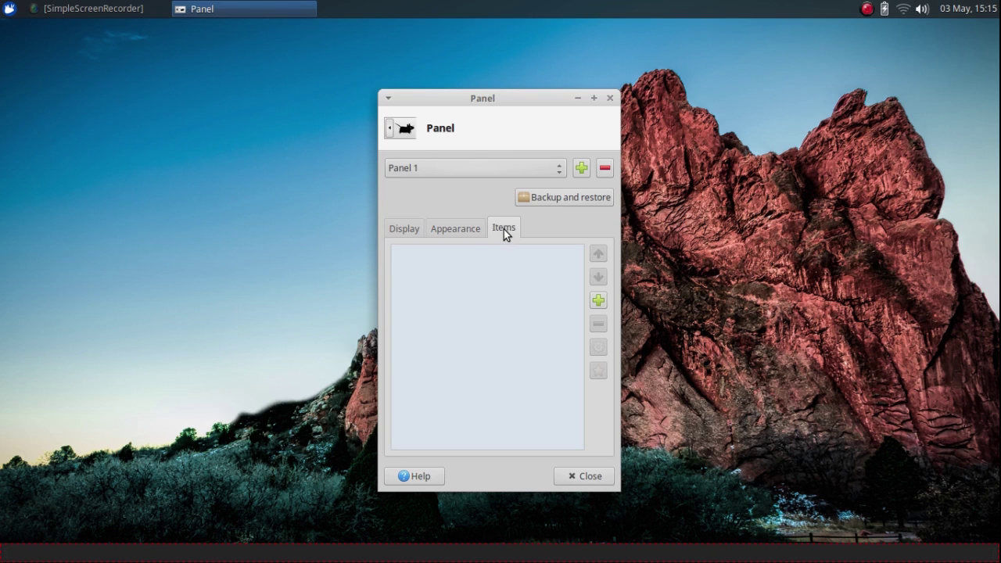
{"action": "left_click", "coordinate": [593, 302]}
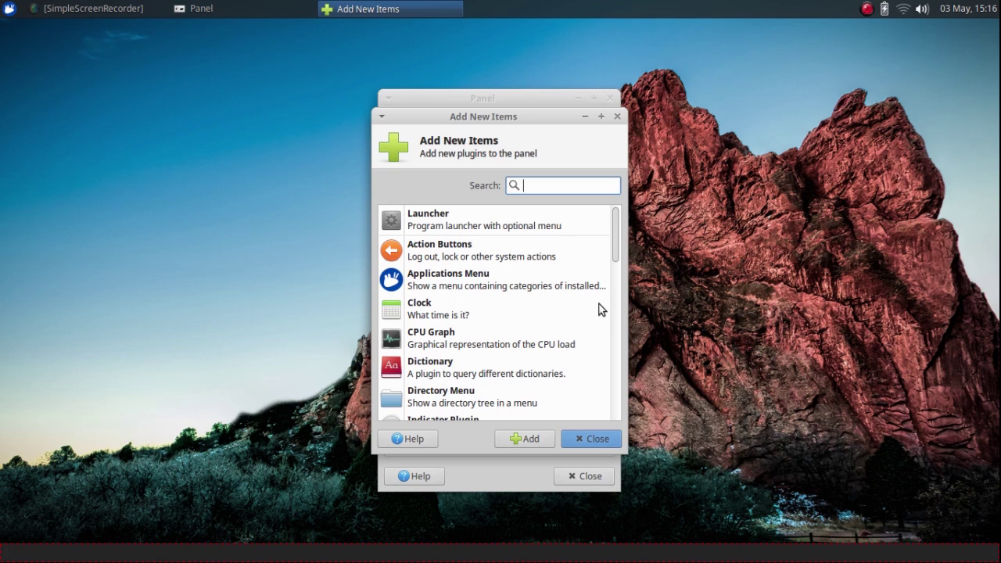
Step: Add the Show Desktop and Separator plugins to Panel 1, then close Add New Items
{"action": "left_click_drag", "start_coordinate": [617, 249], "coordinate": [615, 299]}
{"action": "scroll", "coordinate": [420, 297], "scroll_direction": "down", "scroll_amount": 3}
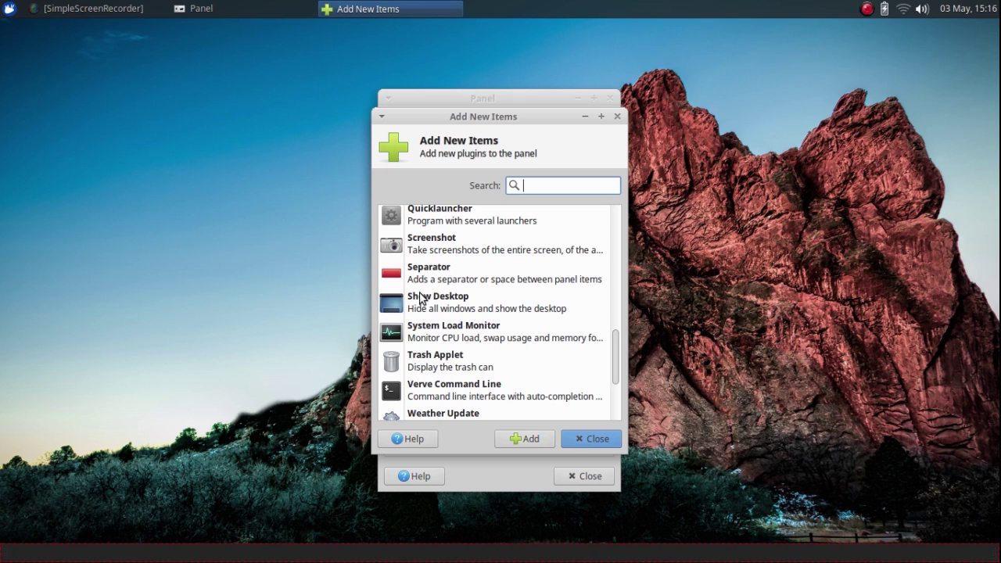
{"action": "left_click", "coordinate": [422, 299]}
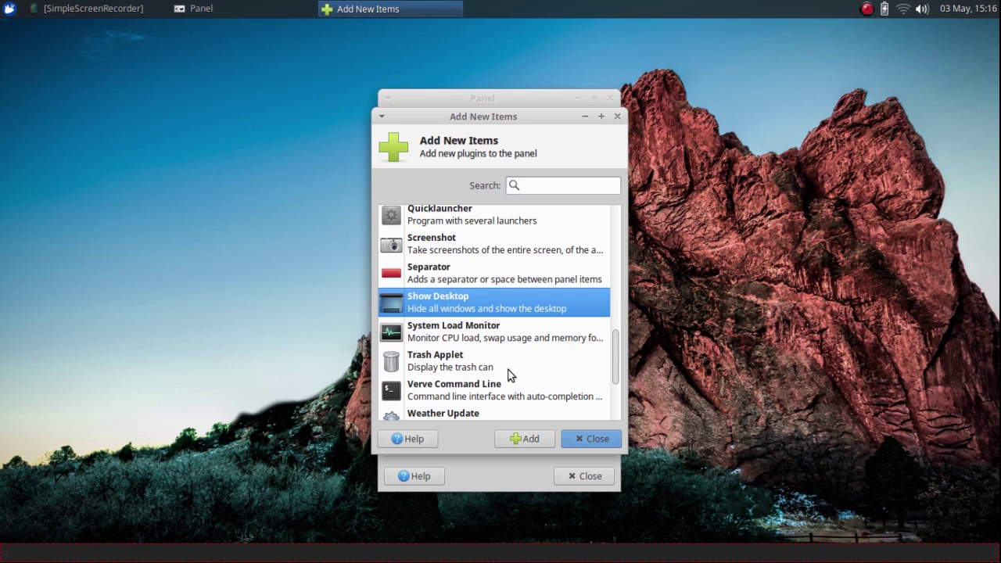
{"action": "left_click", "coordinate": [512, 438]}
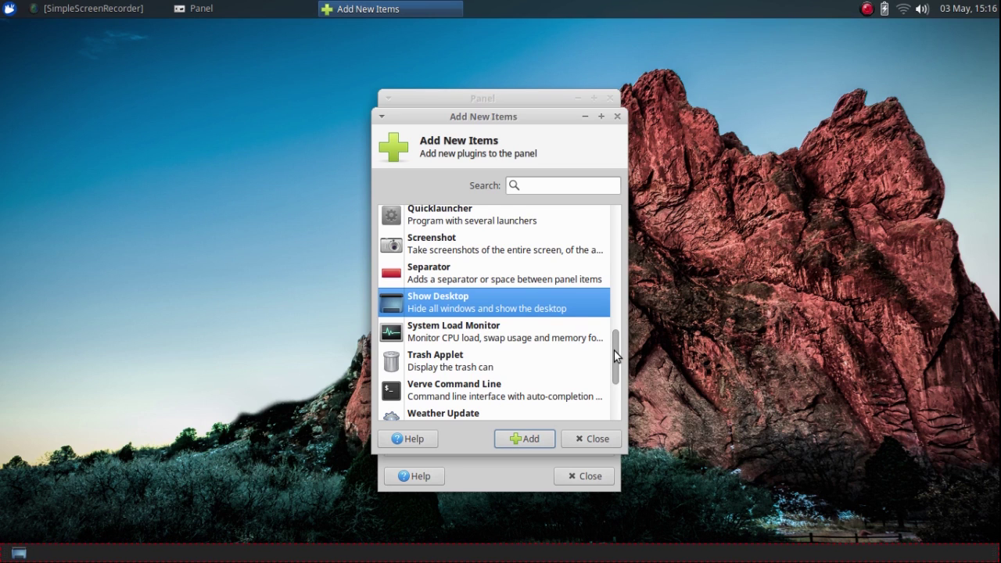
{"action": "scroll", "coordinate": [614, 354], "scroll_direction": "up", "scroll_amount": 1}
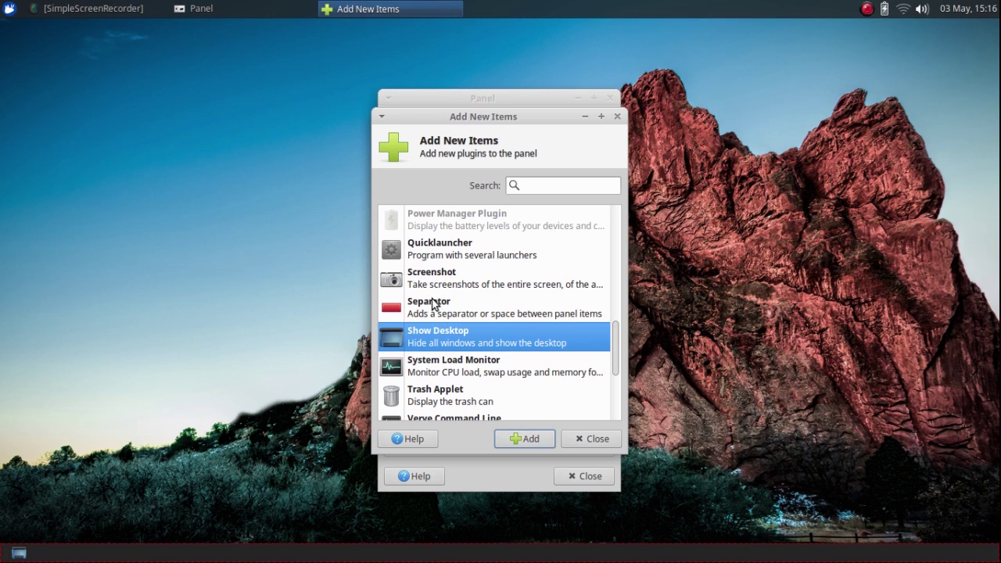
{"action": "left_click", "coordinate": [433, 305]}
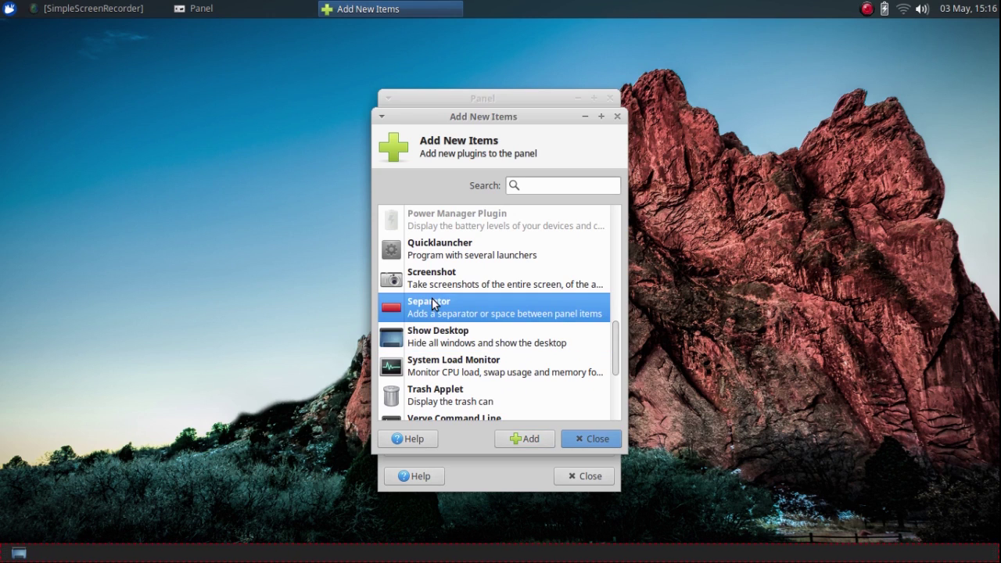
{"action": "left_click", "coordinate": [518, 439]}
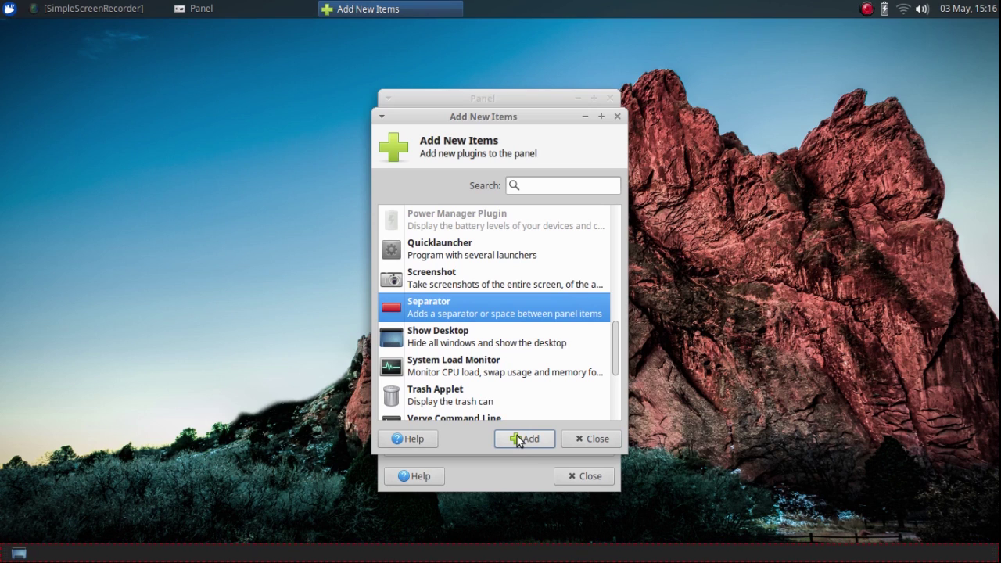
{"action": "left_click", "coordinate": [592, 439]}
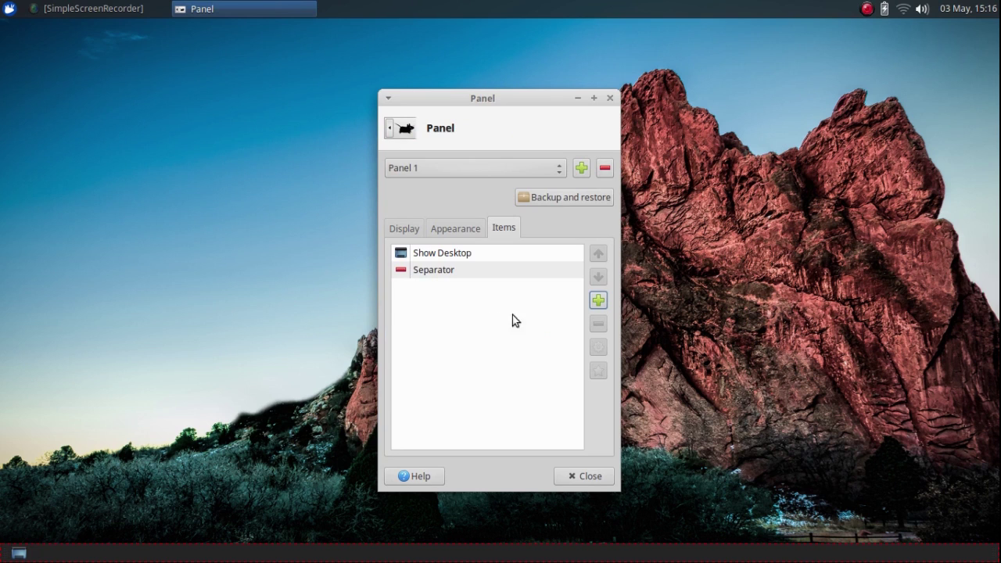
Step: Add the Window Buttons and Workspace Switcher plugins to Panel 1, then close the plugin list
{"action": "left_click", "coordinate": [598, 302]}
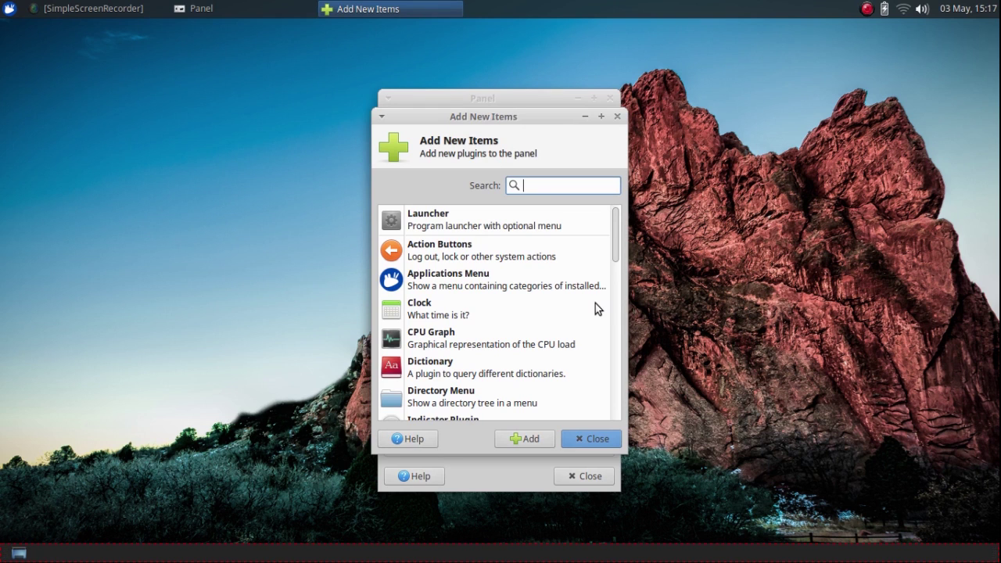
{"action": "left_click_drag", "start_coordinate": [615, 248], "coordinate": [599, 403]}
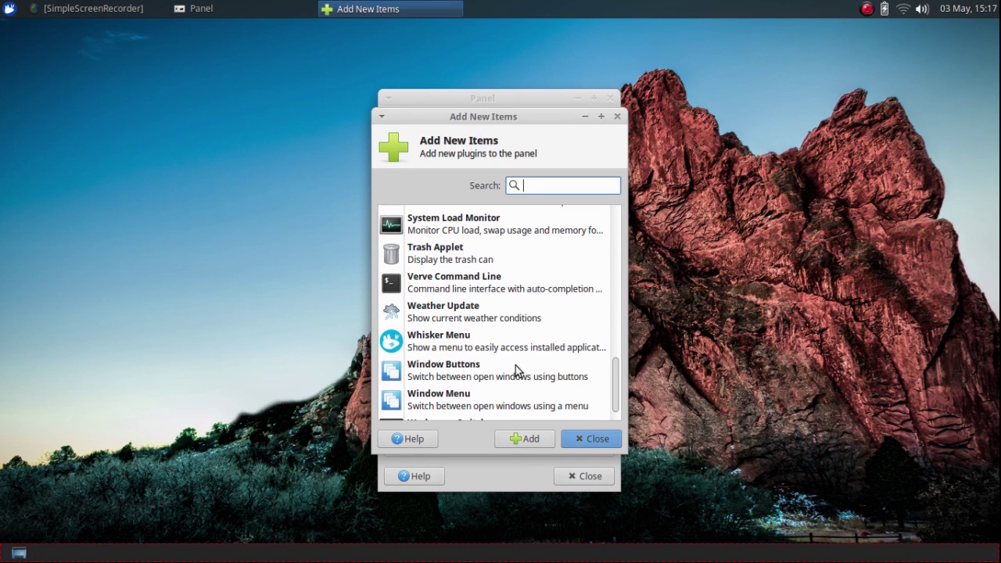
{"action": "left_click", "coordinate": [442, 368]}
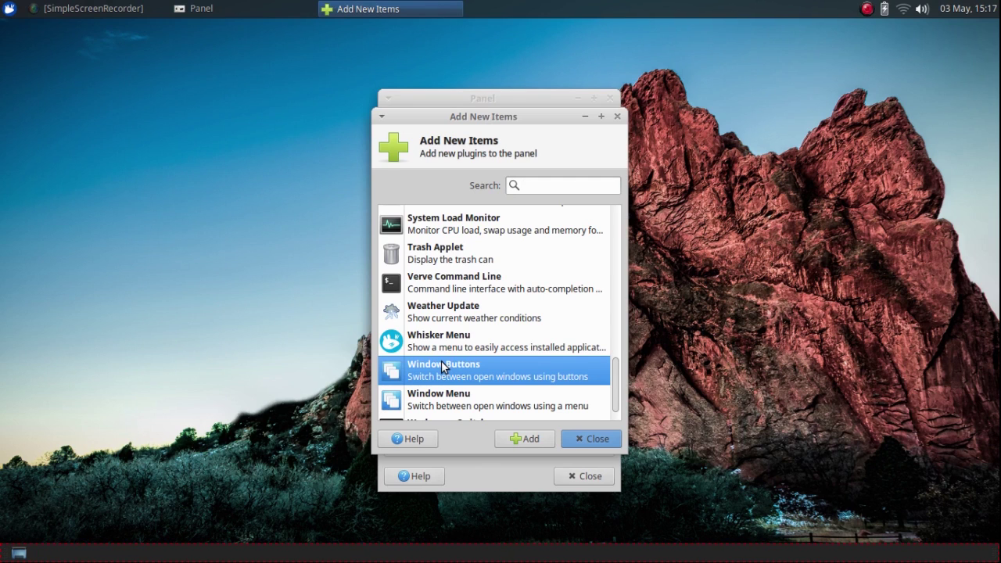
{"action": "left_click", "coordinate": [524, 439]}
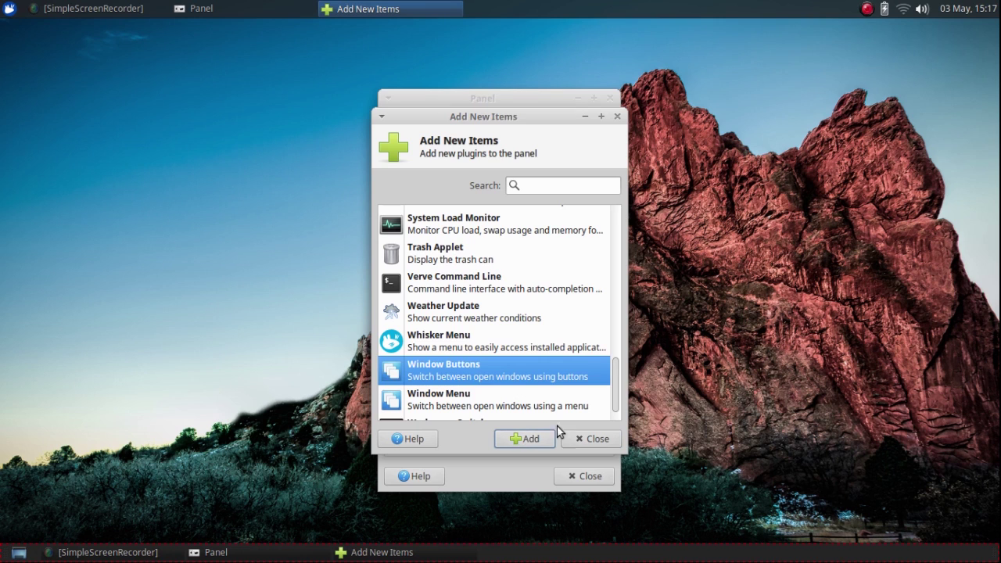
{"action": "left_click_drag", "start_coordinate": [618, 406], "coordinate": [618, 371]}
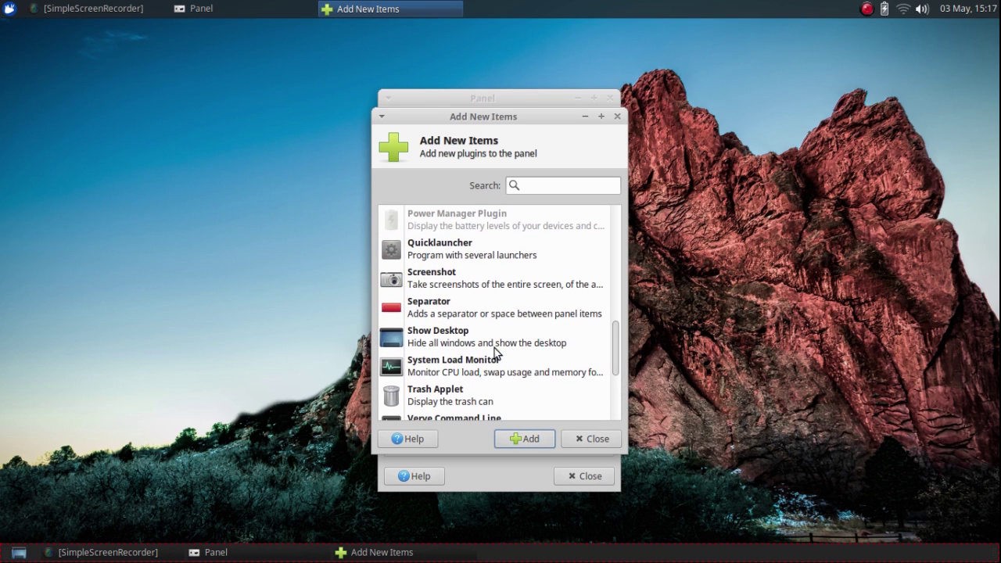
{"action": "left_click", "coordinate": [440, 307]}
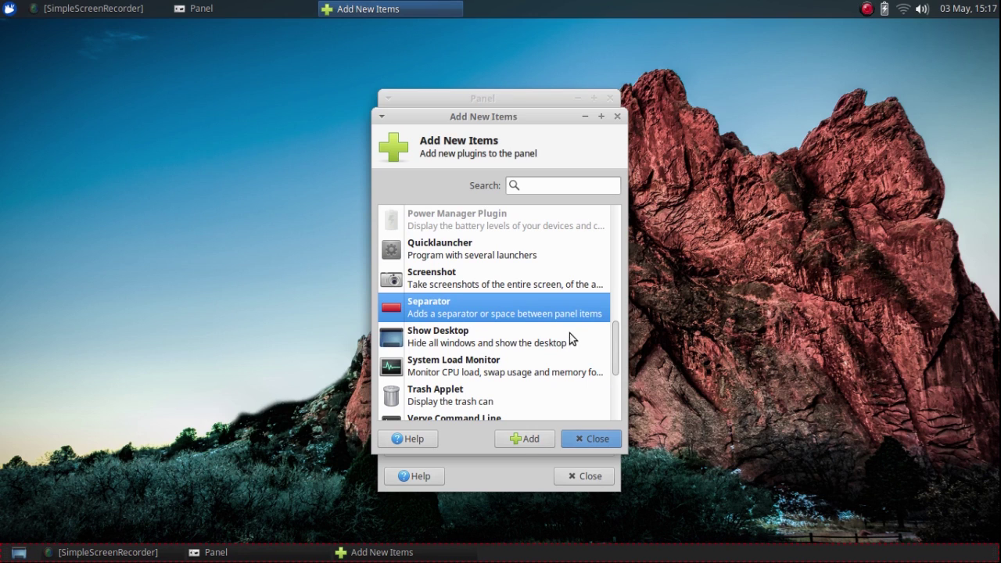
{"action": "left_click_drag", "start_coordinate": [614, 340], "coordinate": [615, 385]}
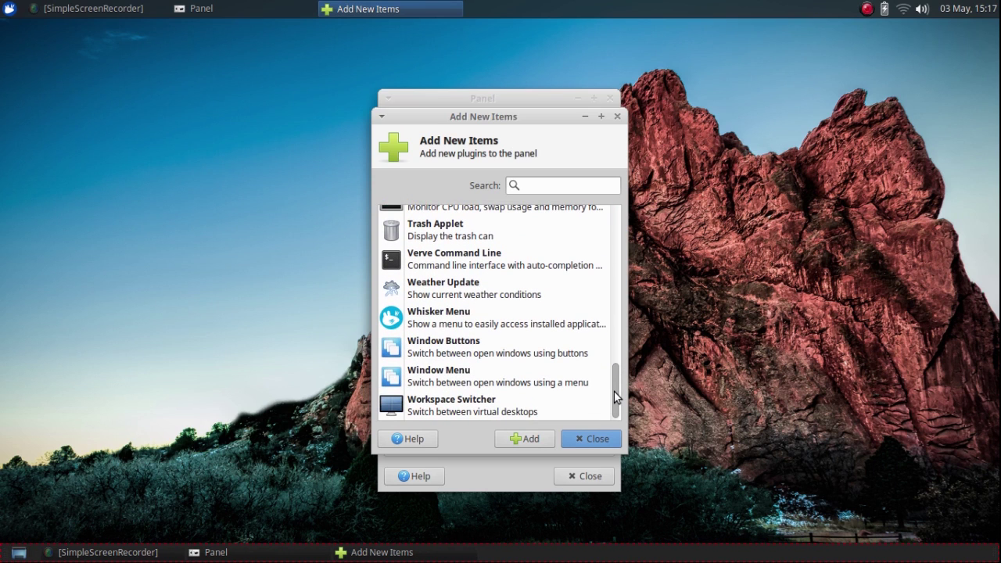
{"action": "left_click", "coordinate": [440, 404]}
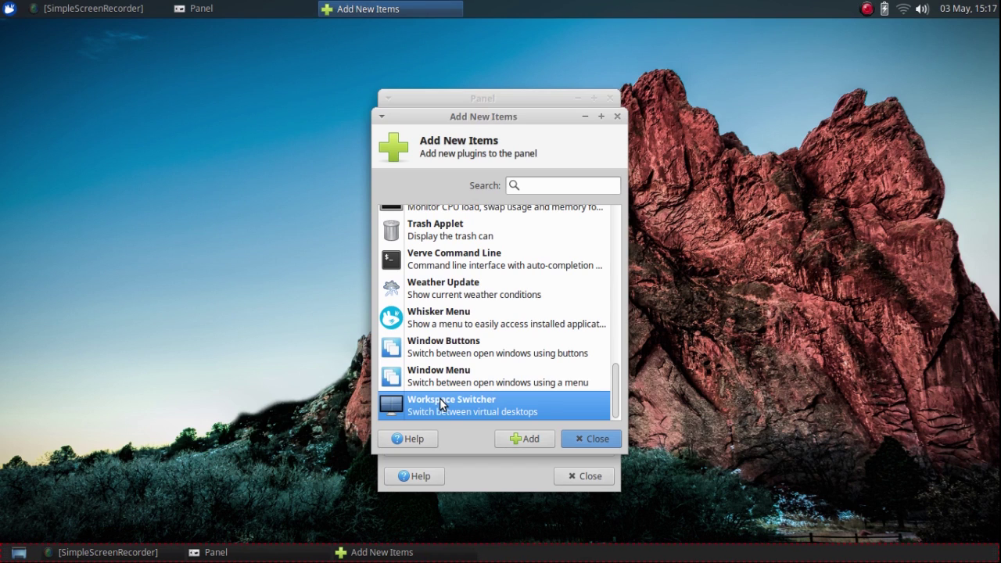
{"action": "left_click", "coordinate": [528, 438]}
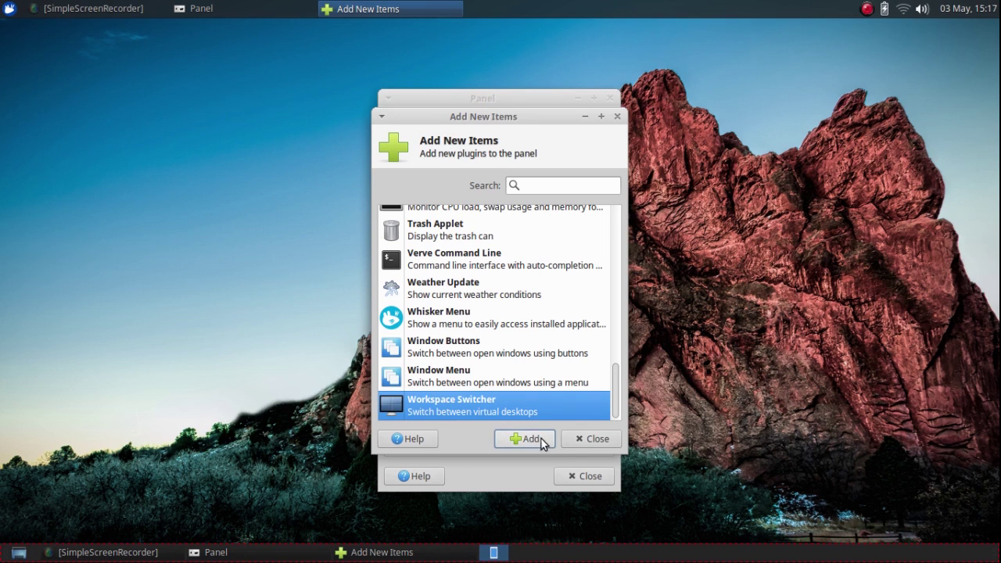
{"action": "left_click", "coordinate": [607, 440]}
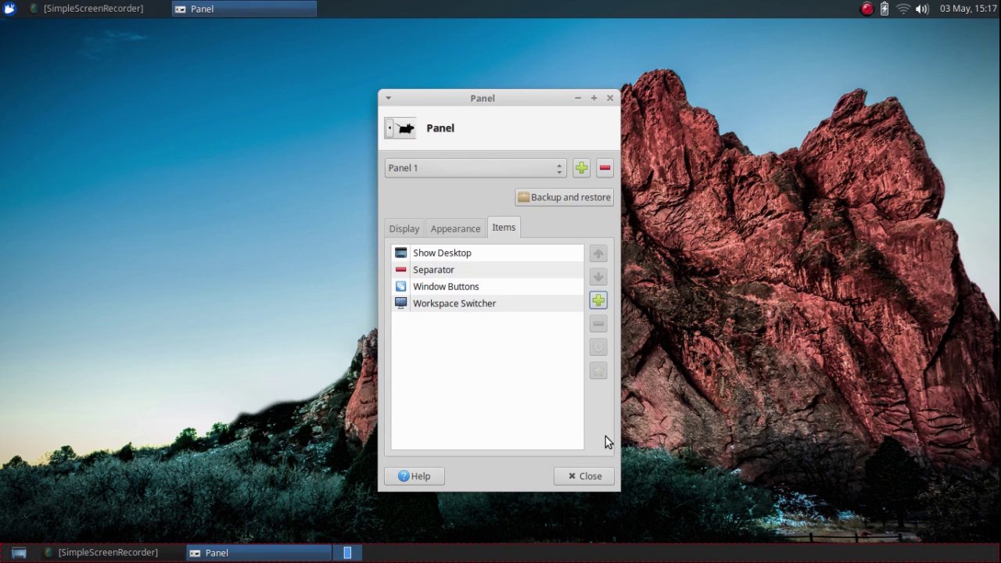
Step: Add one more Separator plugin to Panel 1
{"action": "left_click", "coordinate": [599, 301]}
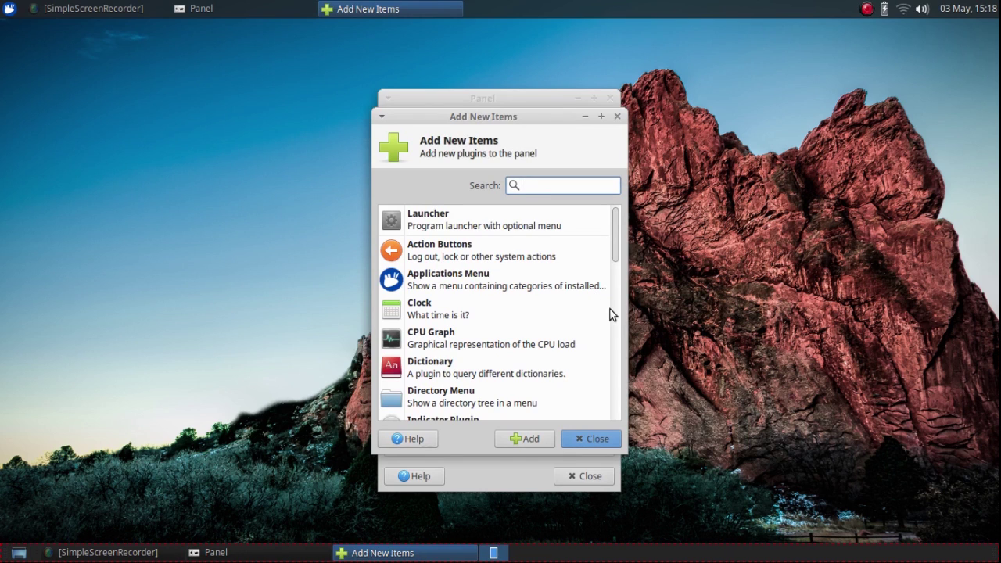
{"action": "left_click_drag", "start_coordinate": [617, 244], "coordinate": [610, 347]}
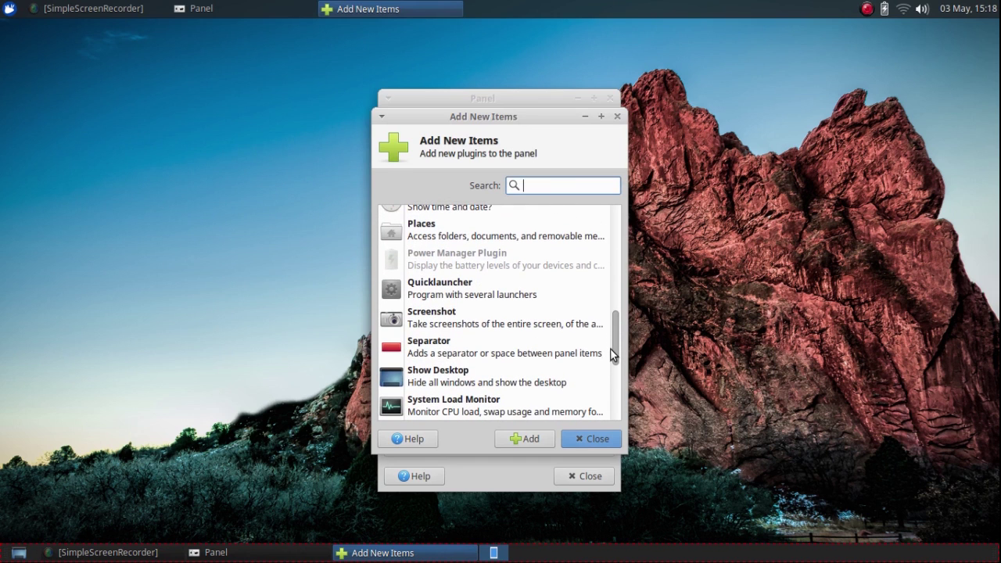
{"action": "left_click", "coordinate": [442, 347]}
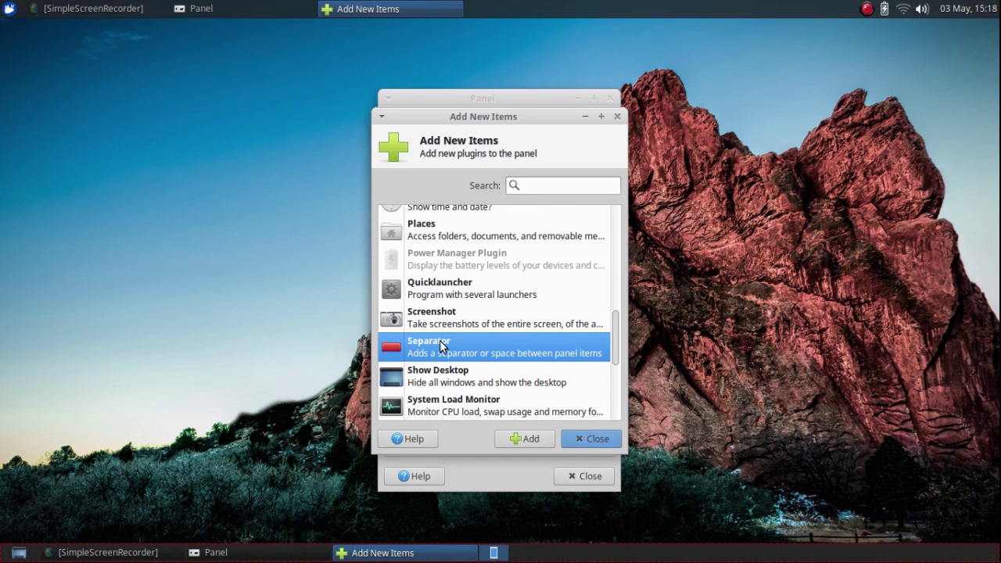
{"action": "left_click", "coordinate": [516, 439]}
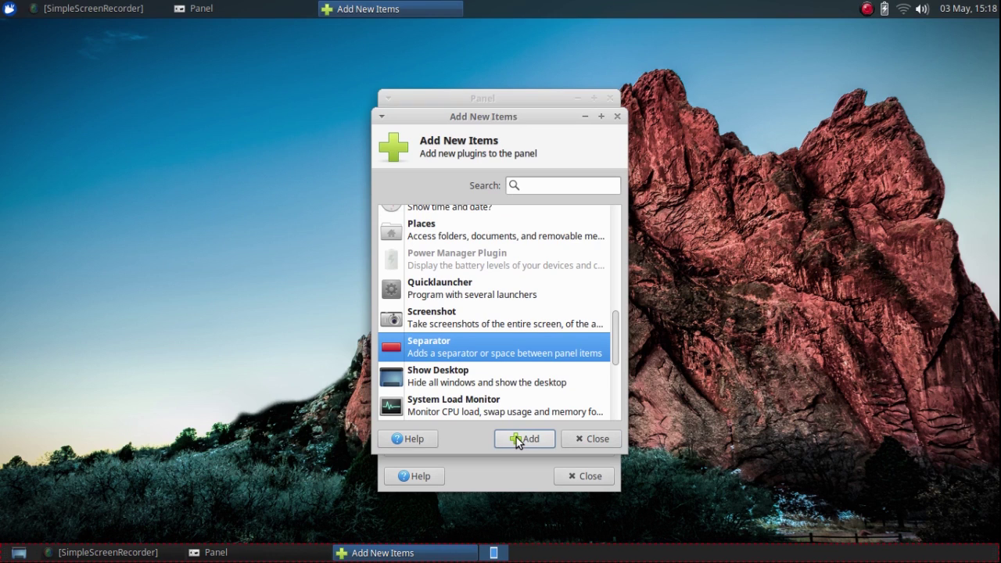
{"action": "left_click", "coordinate": [608, 440]}
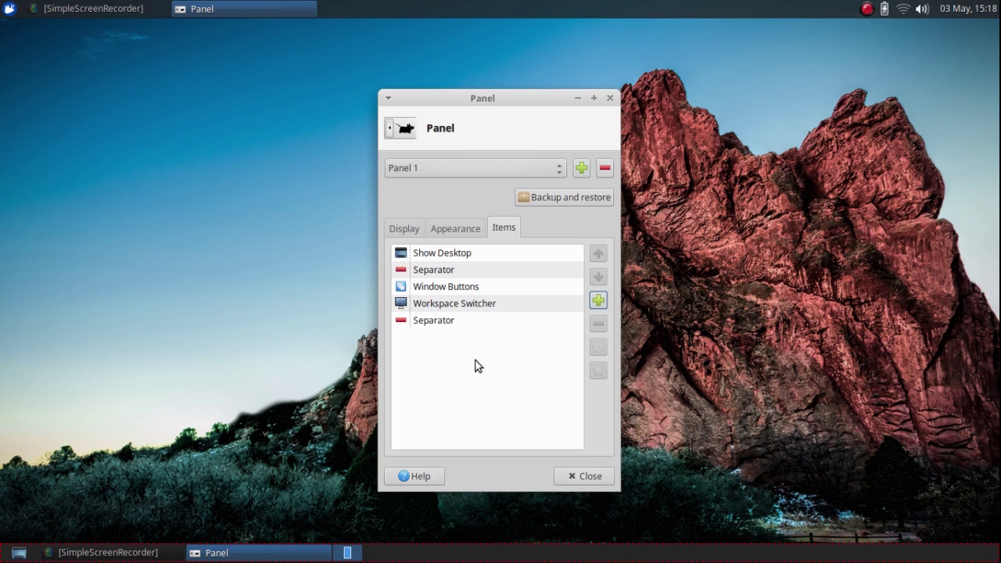
Step: Move the new separator above Workspace Switcher and close Panel preferences
{"action": "left_click", "coordinate": [430, 322]}
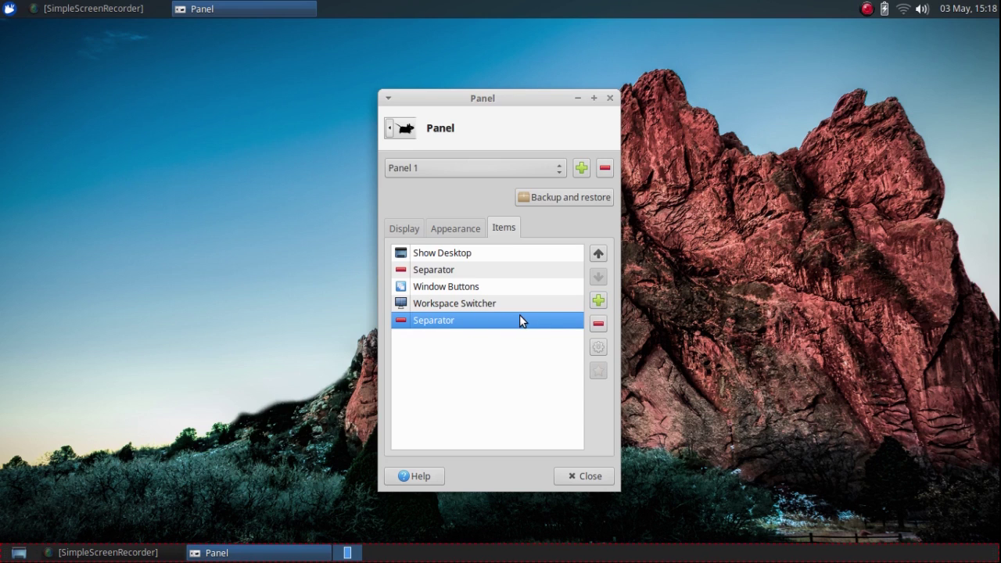
{"action": "left_click", "coordinate": [599, 255]}
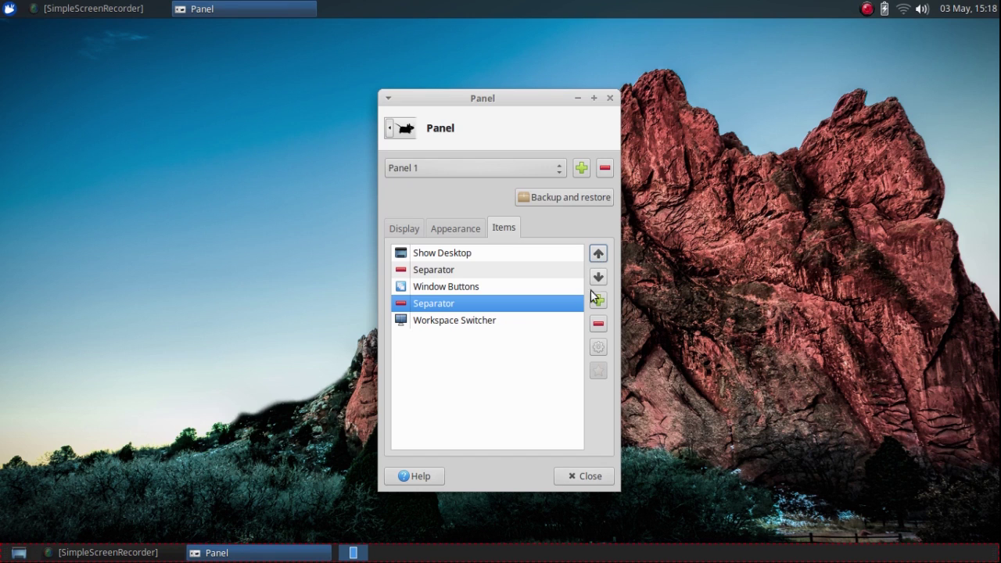
{"action": "left_click", "coordinate": [592, 476]}
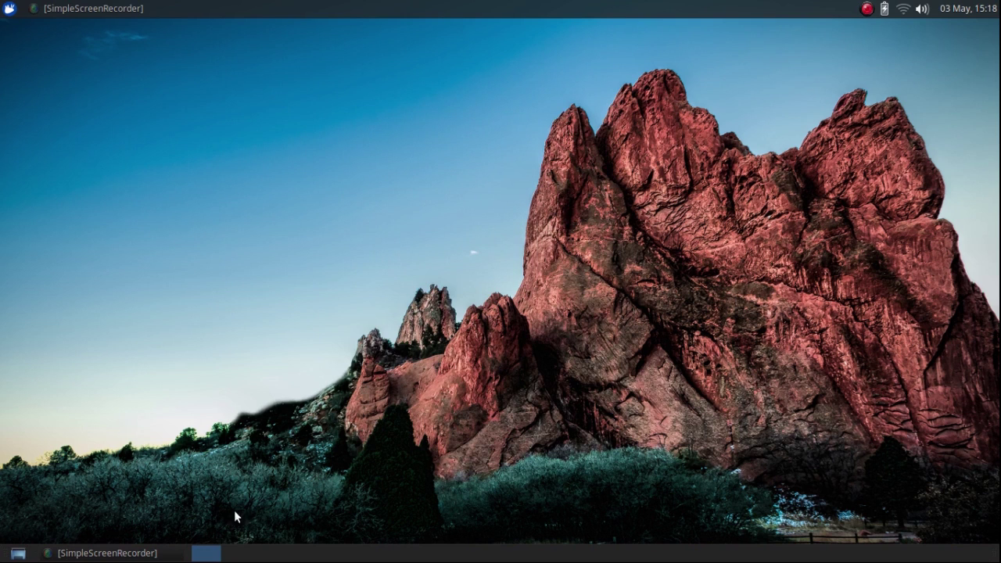
Step: Turn on Expand for the bottom panel's left separator
{"action": "right_click", "coordinate": [34, 556]}
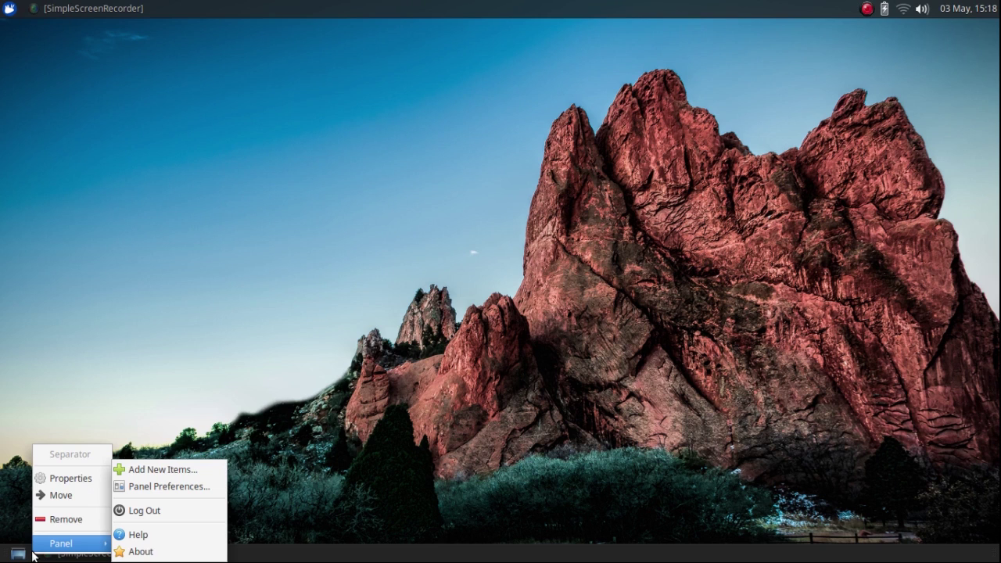
{"action": "left_click", "coordinate": [67, 479]}
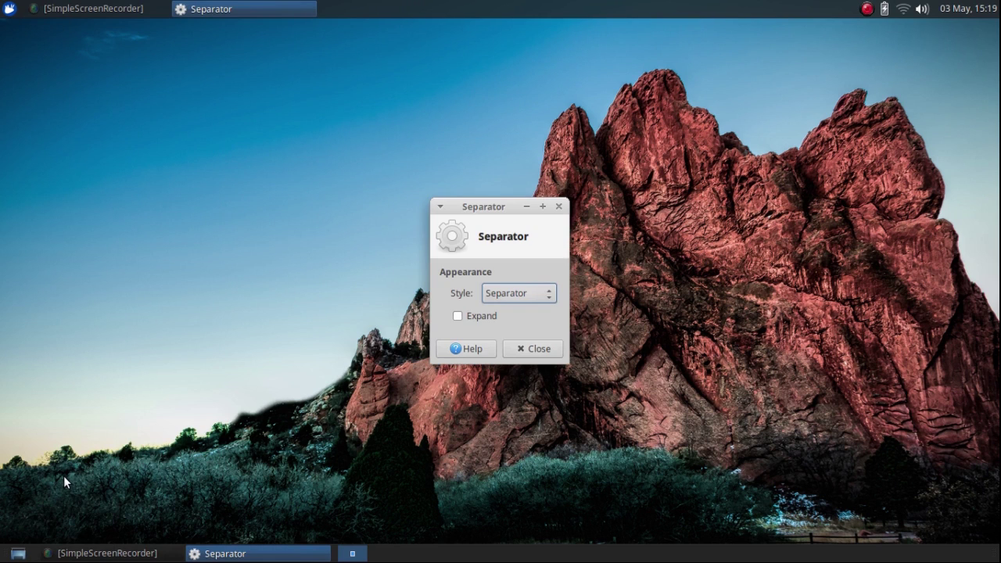
{"action": "left_click", "coordinate": [461, 315]}
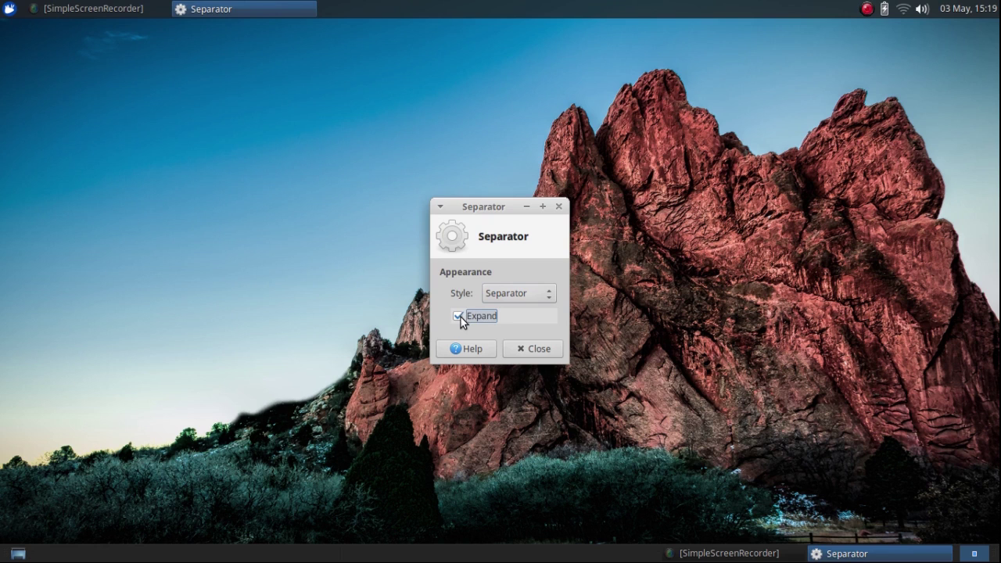
{"action": "left_click", "coordinate": [522, 349]}
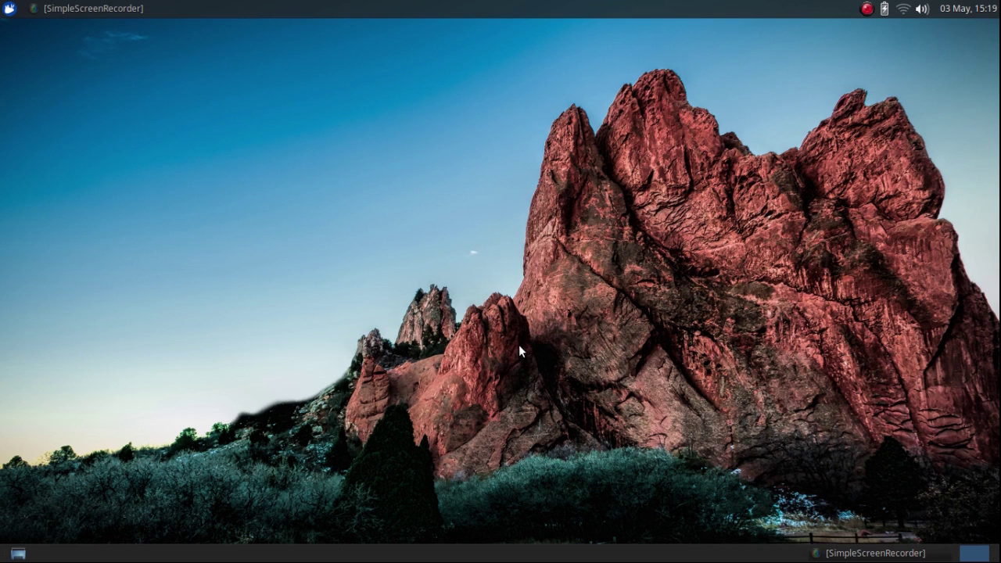
Step: Turn on Expand for the bottom panel's right separator as well
{"action": "right_click", "coordinate": [955, 558]}
{"action": "mouse_move", "coordinate": [954, 552]}
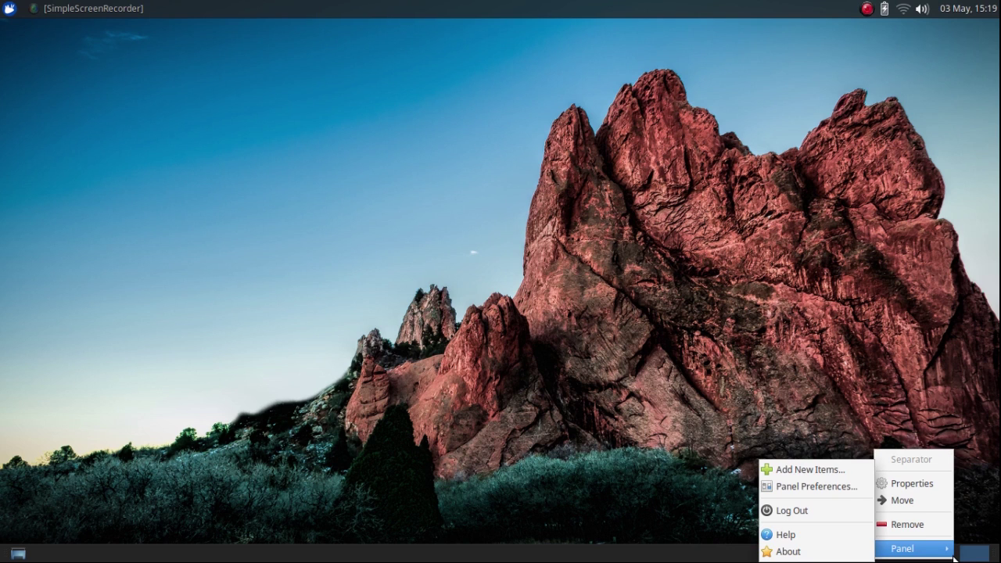
{"action": "left_click", "coordinate": [904, 485]}
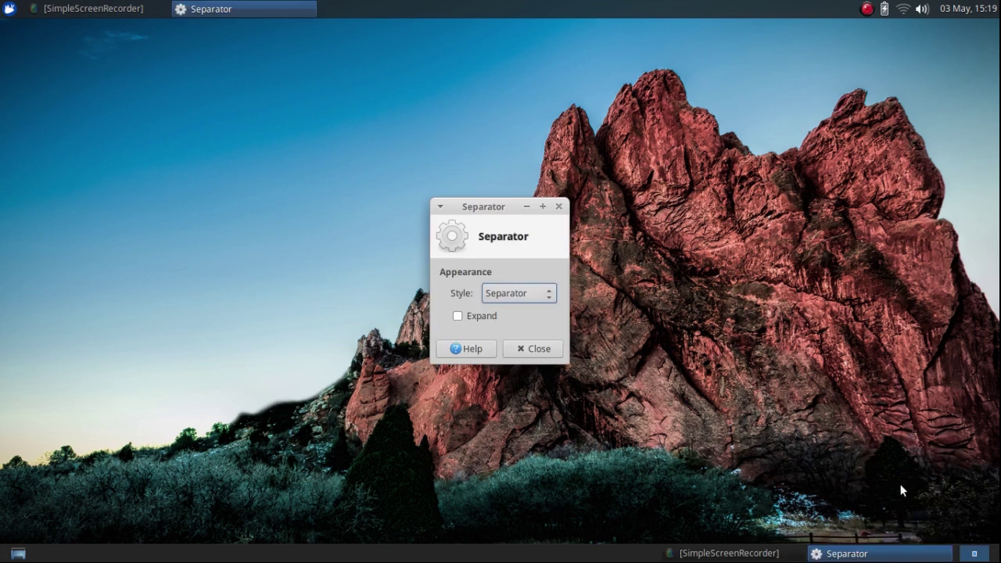
{"action": "left_click", "coordinate": [457, 317]}
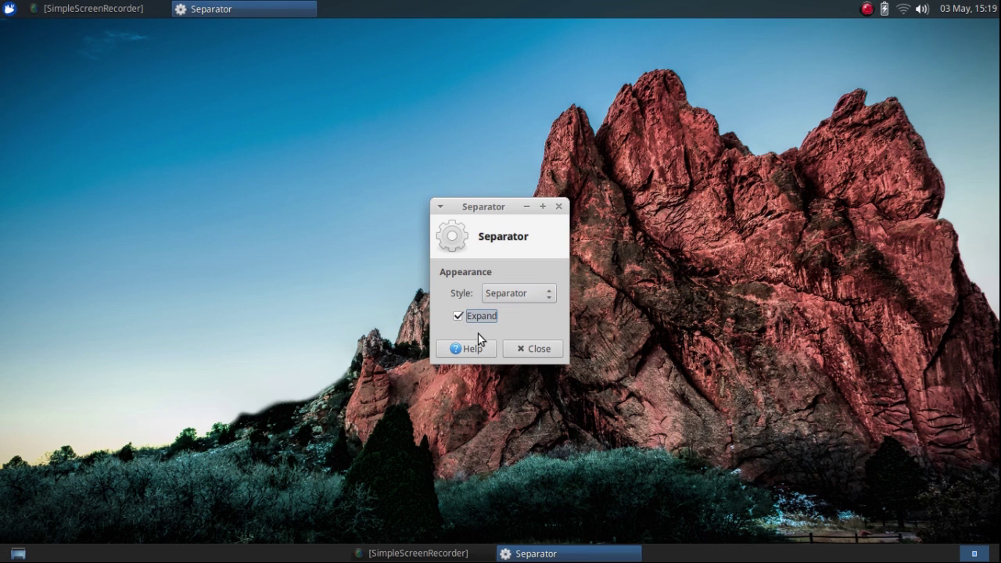
{"action": "left_click", "coordinate": [532, 349]}
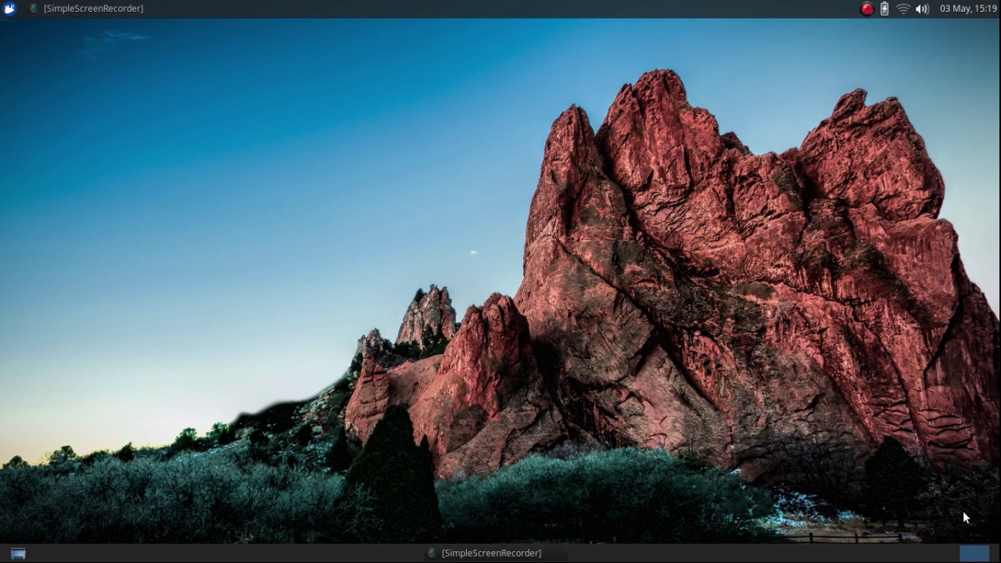
Step: Set the Workspace Switcher's Number of workspaces to 4 and close both settings dialogs
{"action": "right_click", "coordinate": [973, 554]}
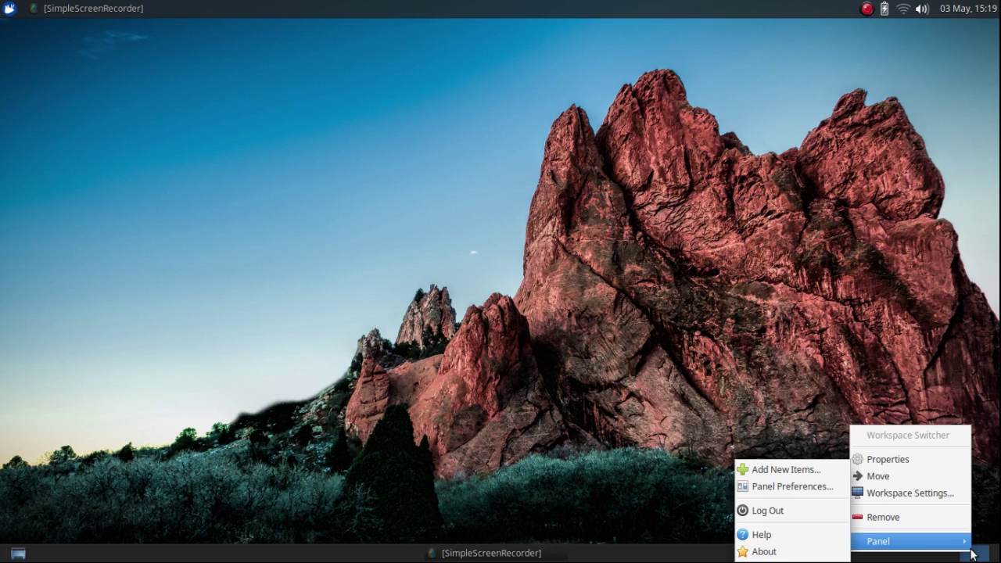
{"action": "left_click", "coordinate": [883, 461]}
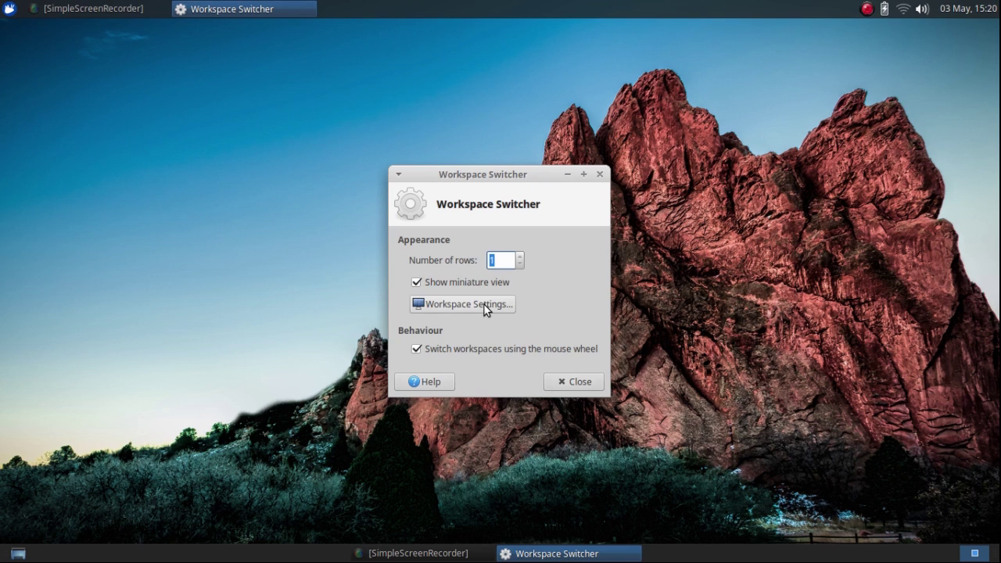
{"action": "left_click", "coordinate": [484, 304]}
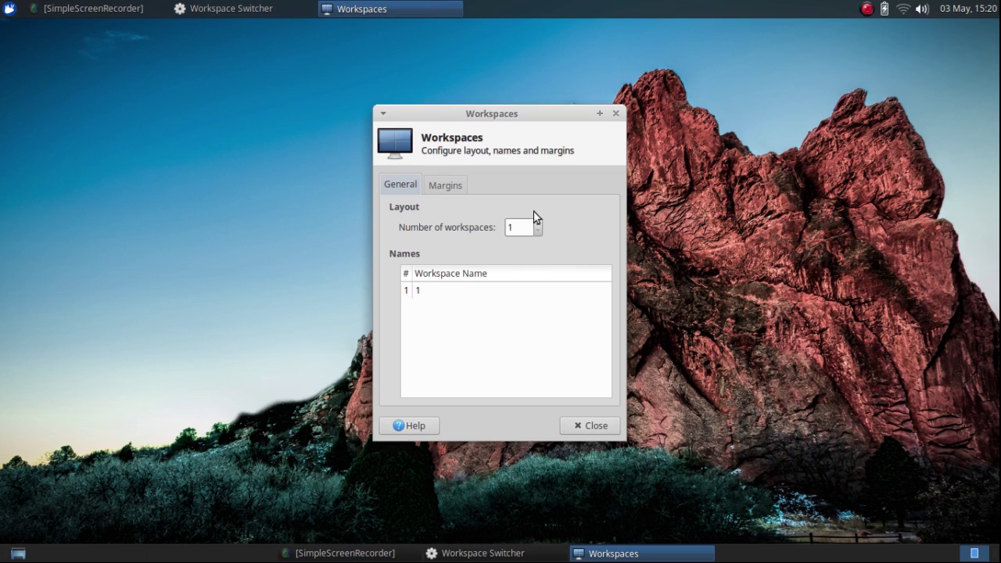
{"action": "left_click", "coordinate": [538, 223]}
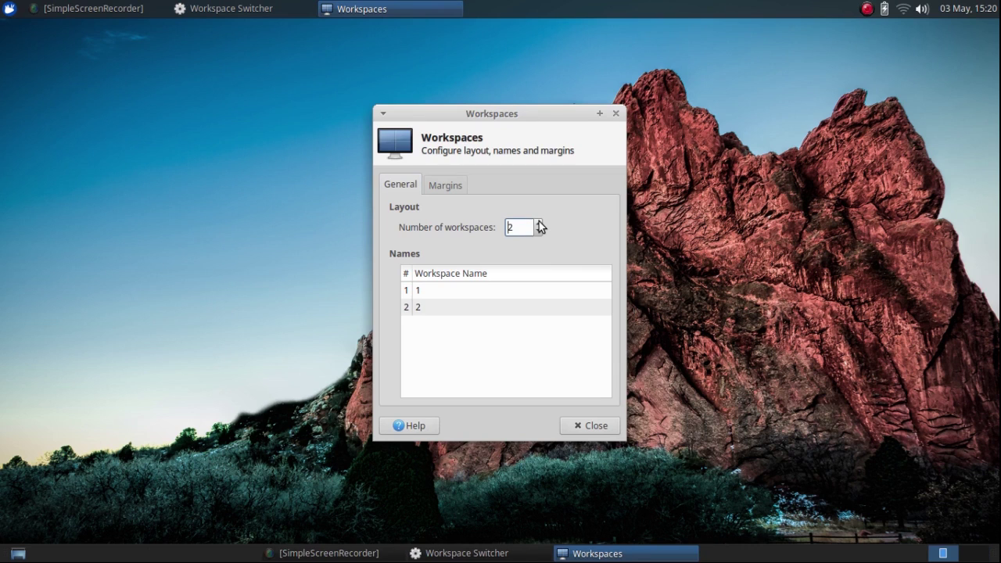
{"action": "left_click", "coordinate": [538, 223]}
{"action": "left_click", "coordinate": [538, 223]}
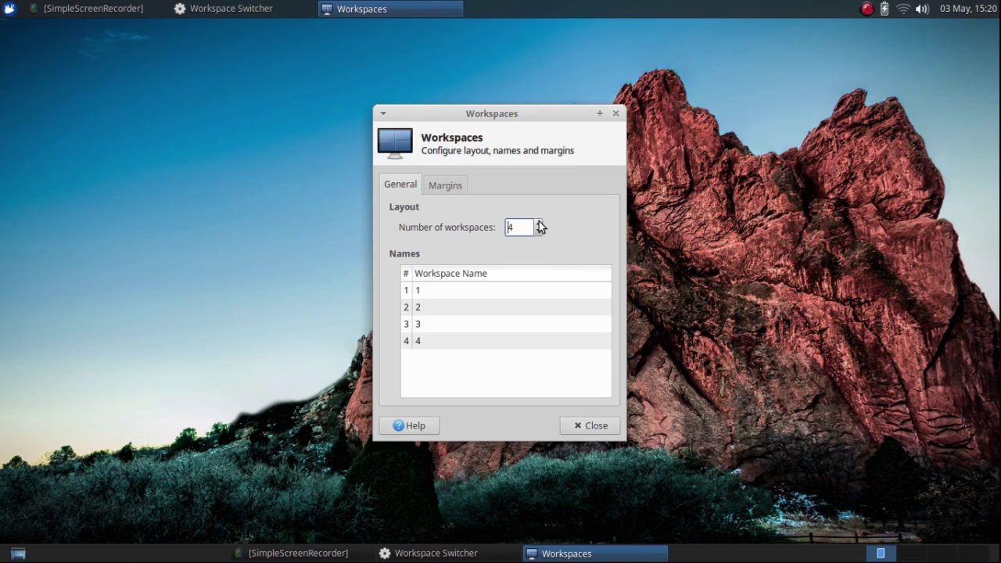
{"action": "left_click", "coordinate": [589, 425]}
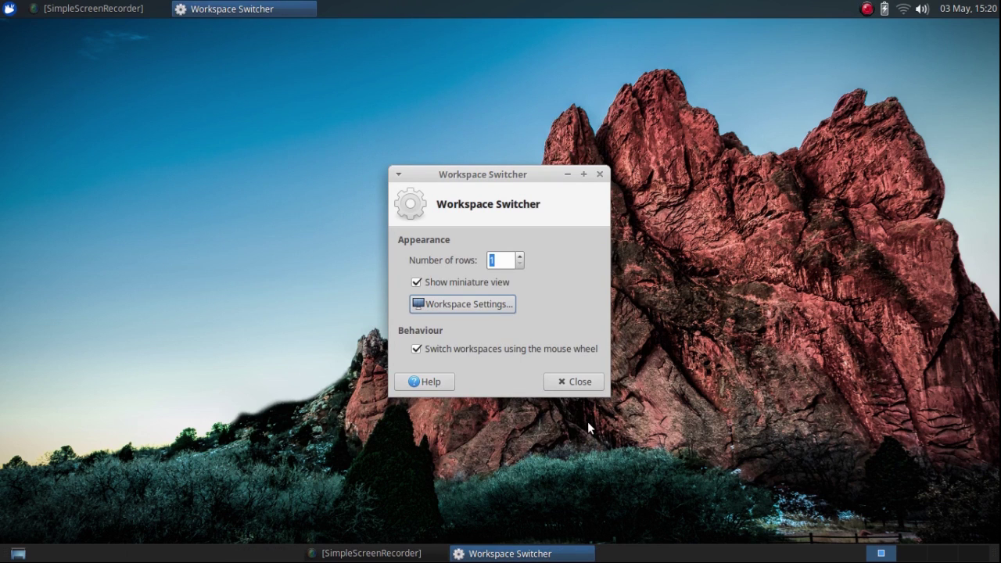
{"action": "left_click", "coordinate": [577, 381]}
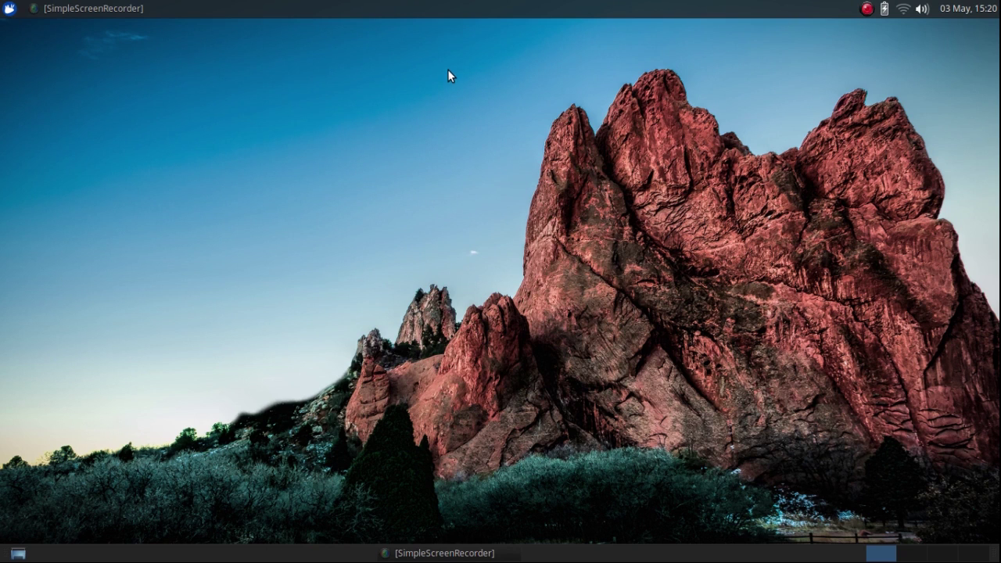
Step: Delete the Window Buttons item from the top panel's Items list in Panel Preferences
{"action": "right_click", "coordinate": [416, 7]}
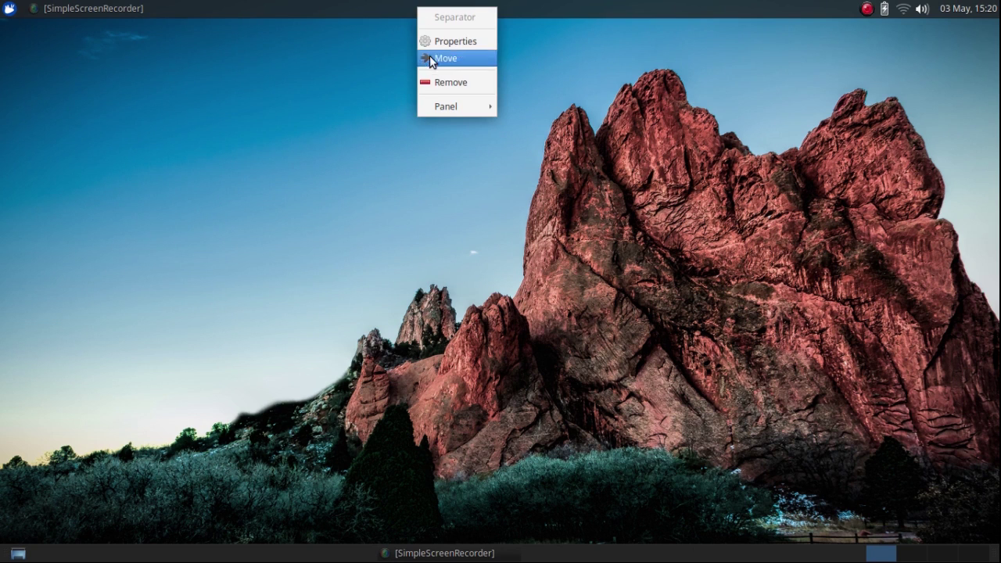
{"action": "mouse_move", "coordinate": [439, 108]}
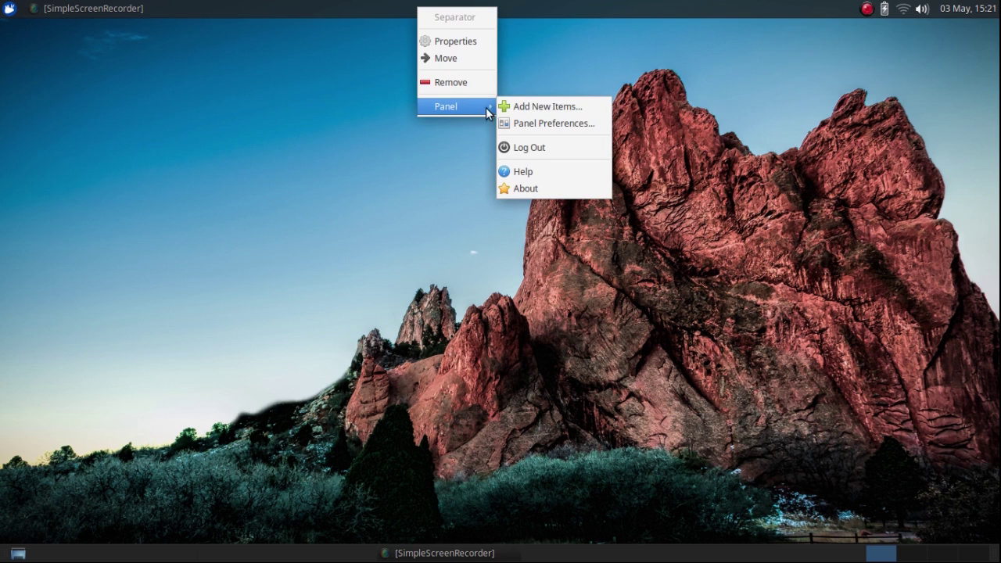
{"action": "left_click", "coordinate": [515, 119]}
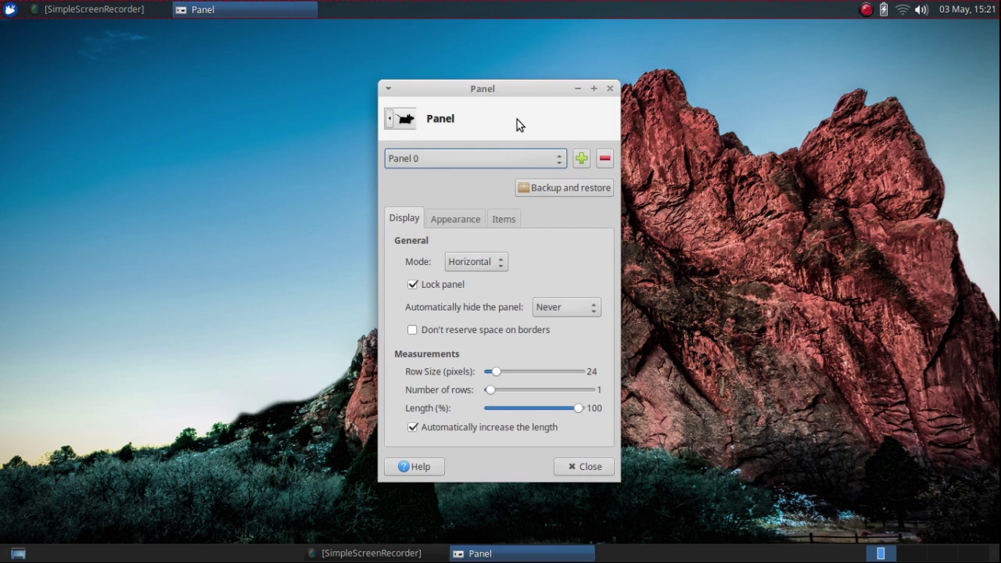
{"action": "left_click", "coordinate": [504, 219]}
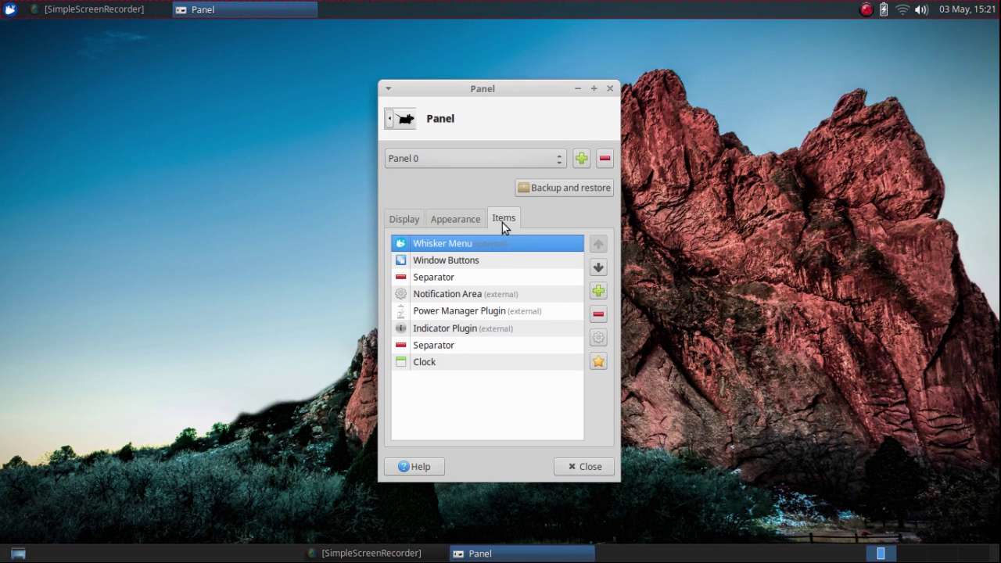
{"action": "left_click", "coordinate": [451, 265]}
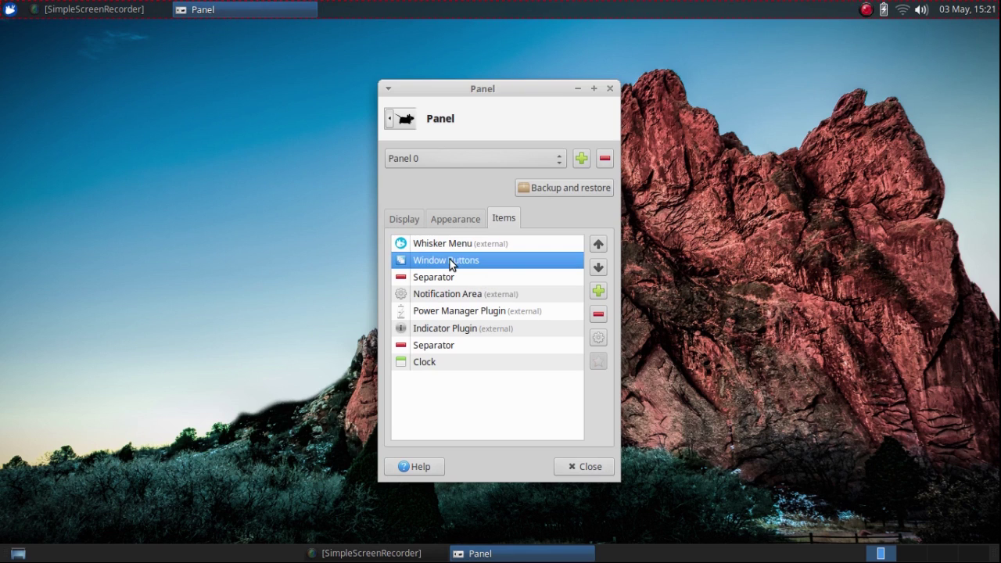
{"action": "left_click", "coordinate": [598, 316]}
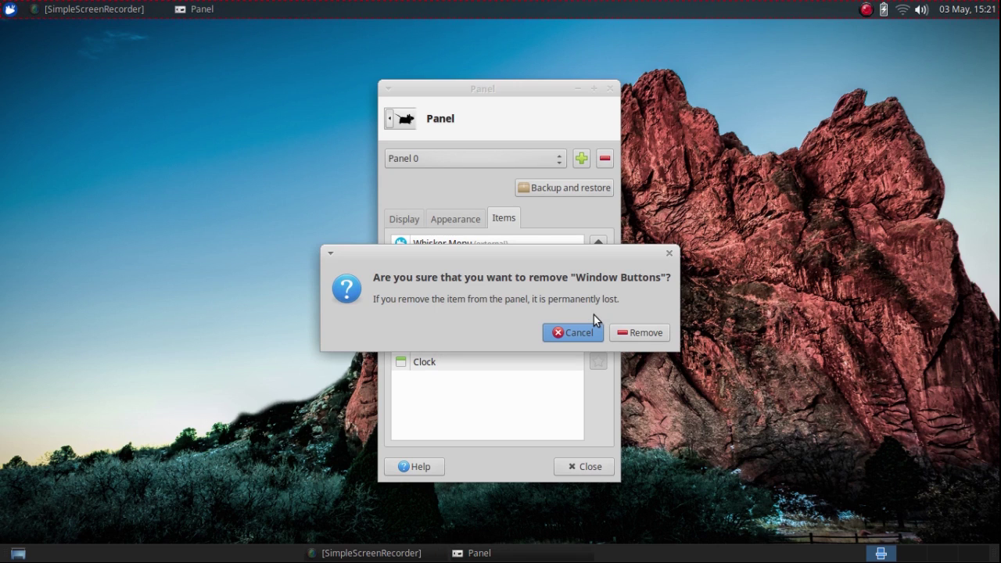
{"action": "left_click", "coordinate": [635, 335]}
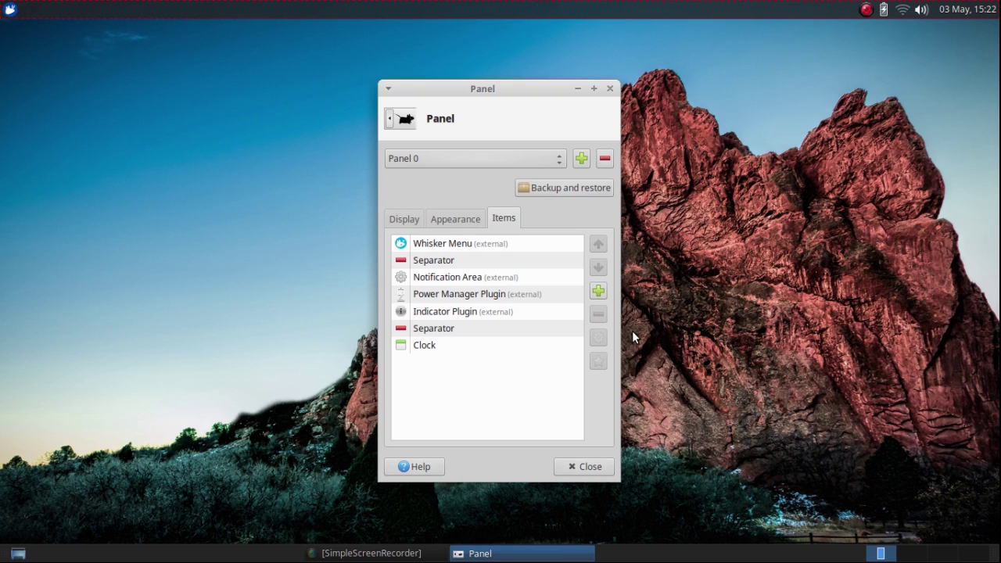
{"action": "left_click", "coordinate": [574, 469]}
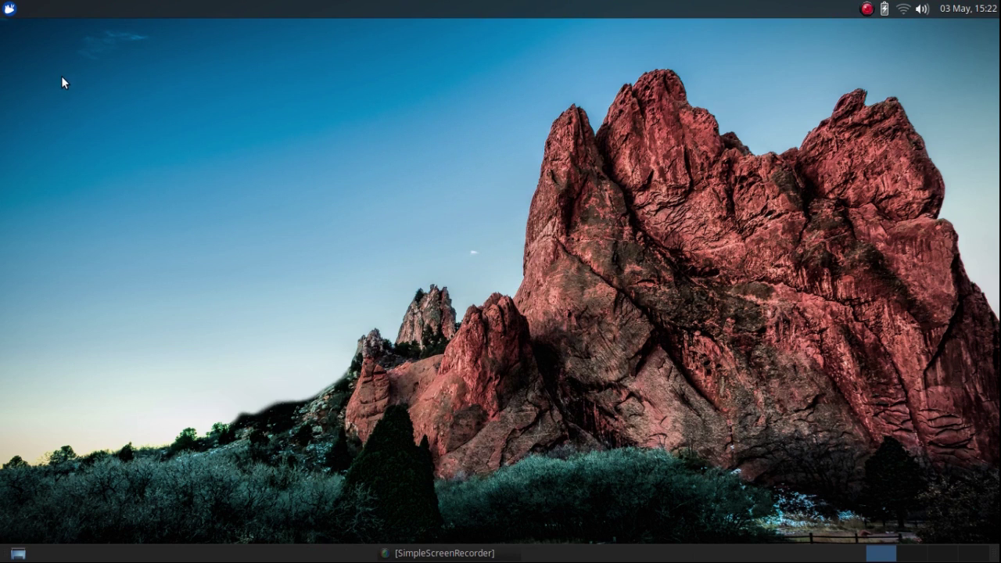
Step: Add a Calculator launcher from the Whisker menu to the top panel, and start adding File Manager
{"action": "left_click", "coordinate": [9, 11]}
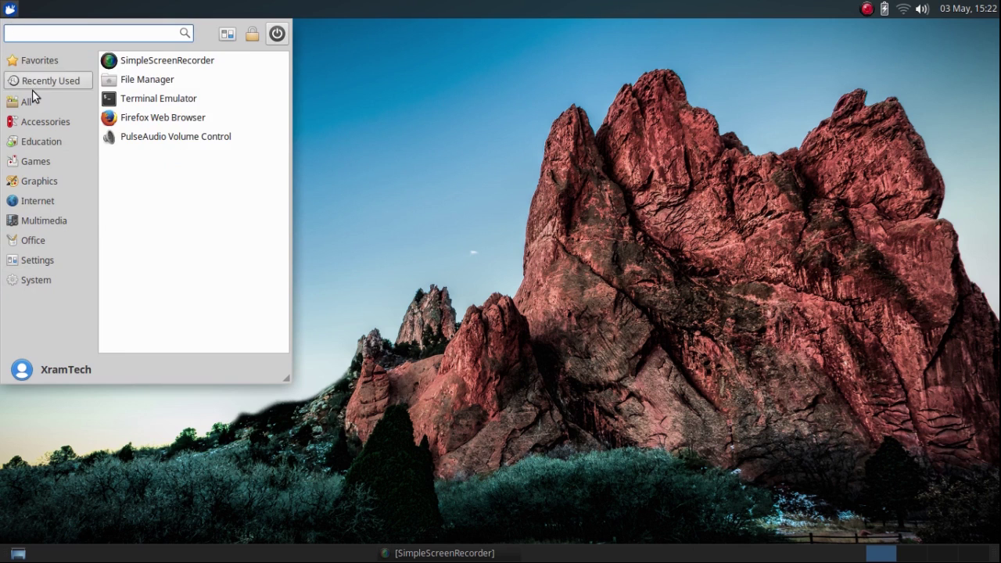
{"action": "mouse_move", "coordinate": [45, 117]}
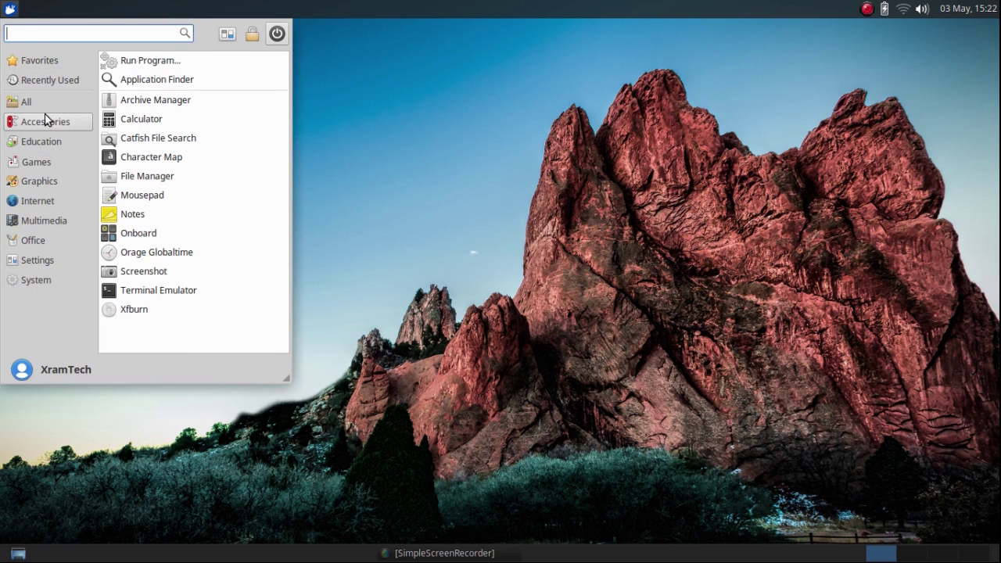
{"action": "right_click", "coordinate": [143, 121]}
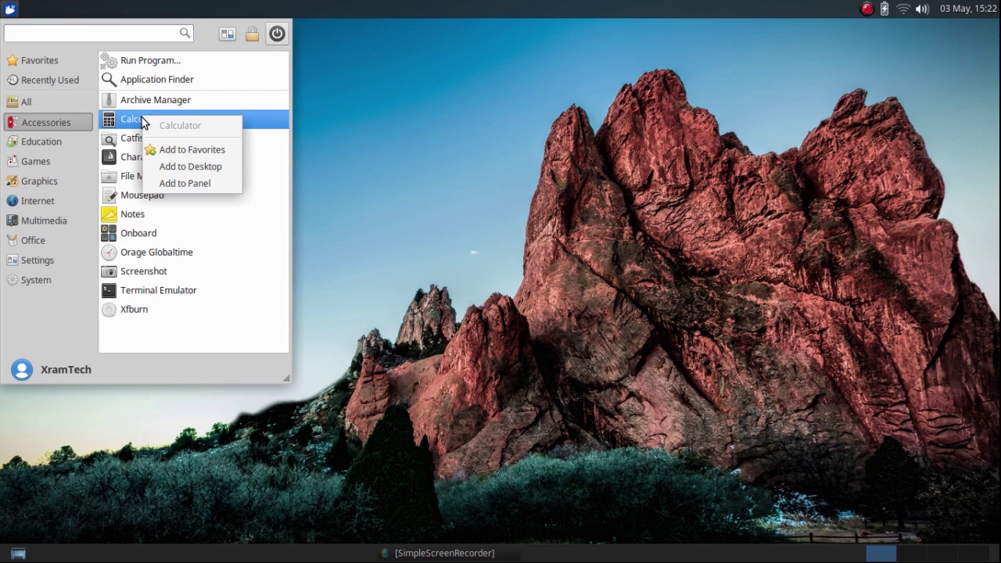
{"action": "left_click", "coordinate": [173, 185]}
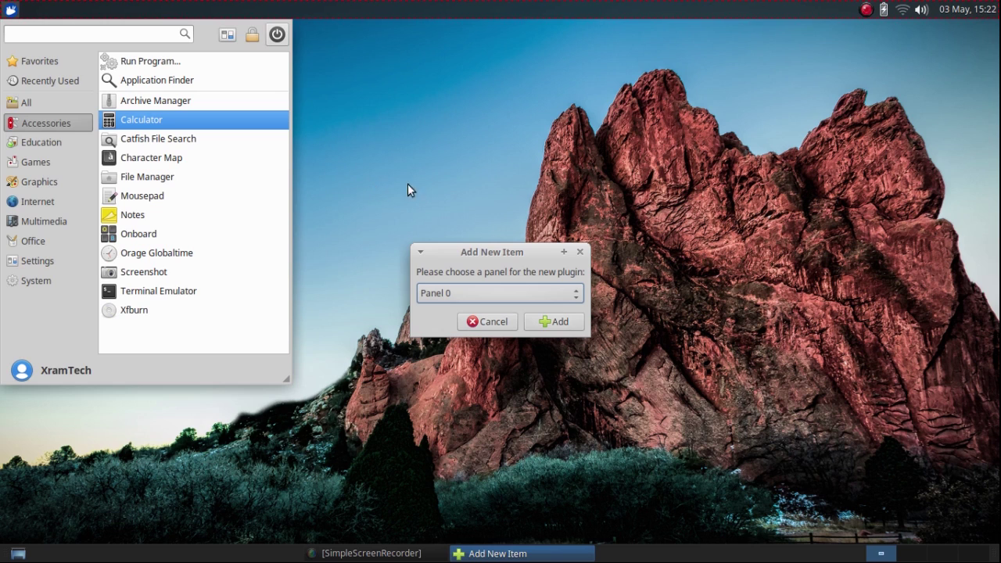
{"action": "left_click", "coordinate": [554, 322]}
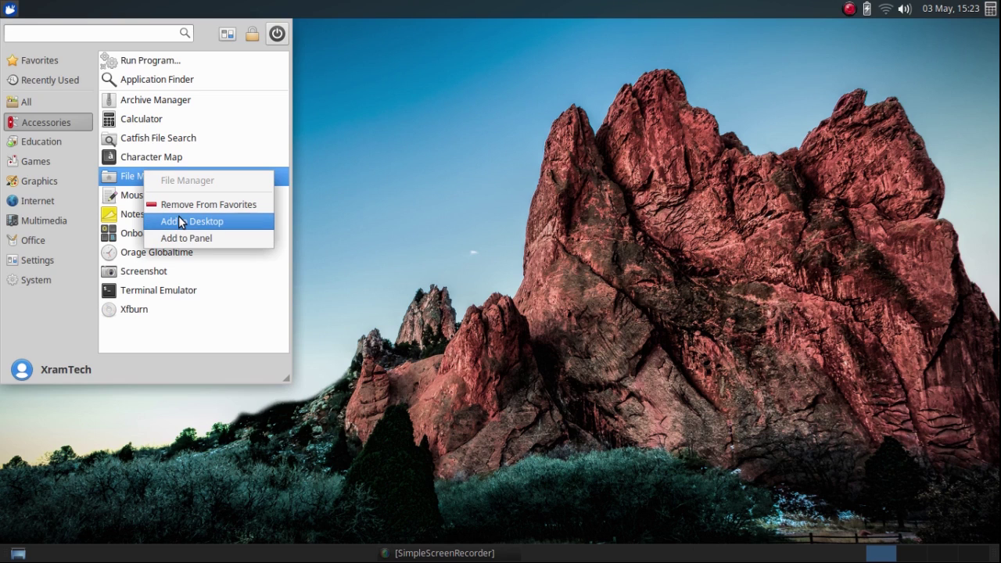
{"action": "left_click", "coordinate": [186, 238]}
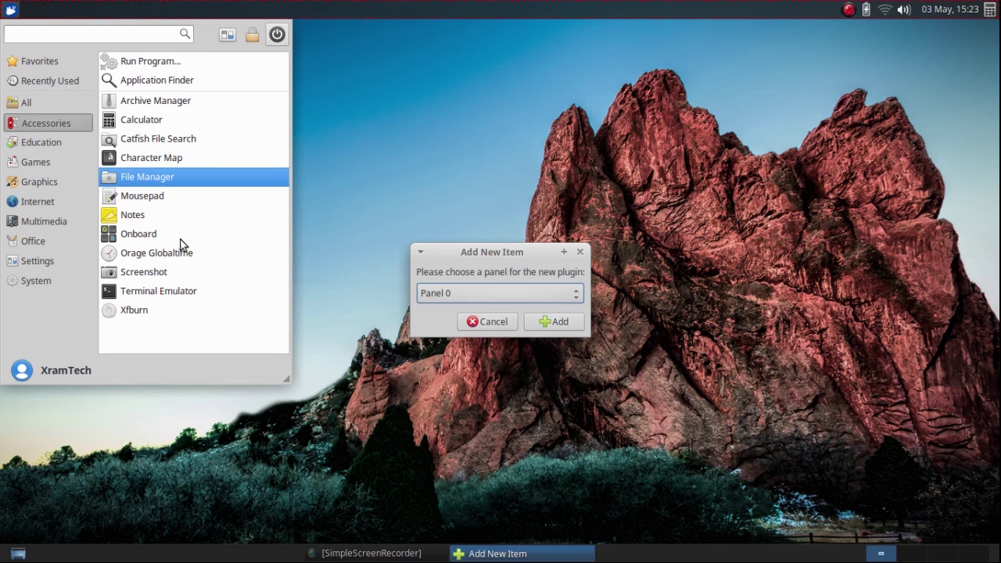
Step: Add File Manager, Mousepad and Screenshot launchers to the top panel
{"action": "left_click", "coordinate": [541, 322]}
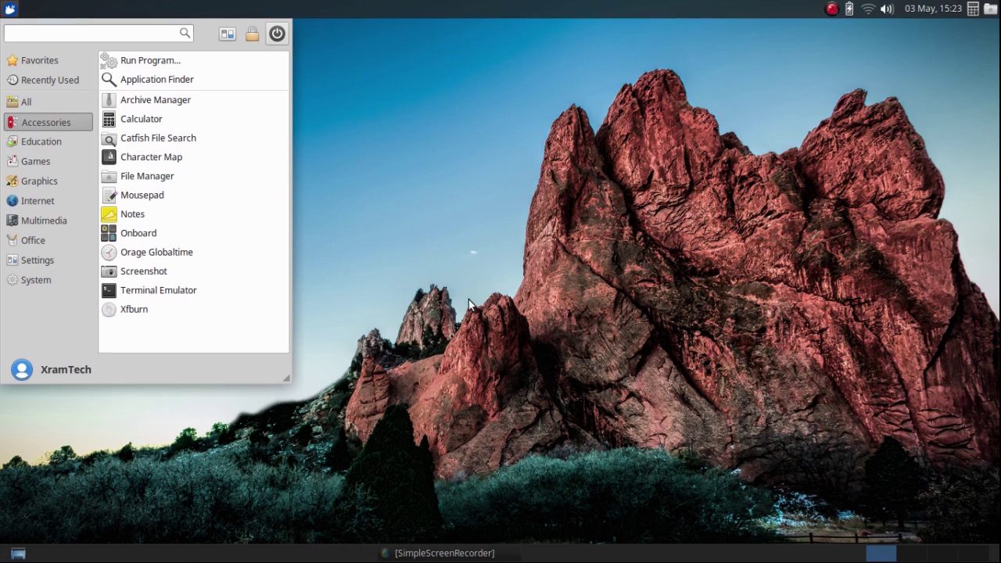
{"action": "right_click", "coordinate": [173, 196]}
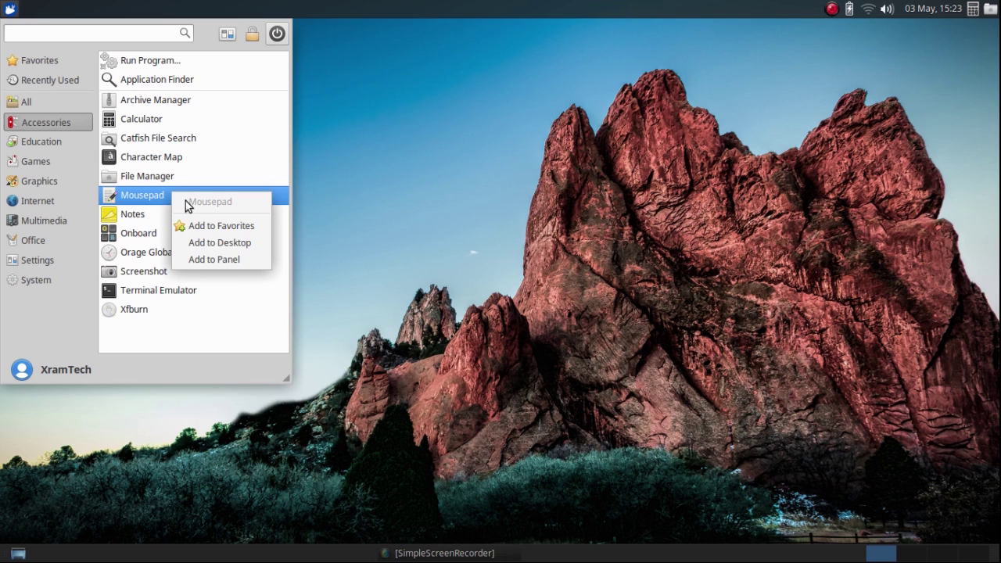
{"action": "left_click", "coordinate": [210, 259]}
{"action": "left_click", "coordinate": [535, 320]}
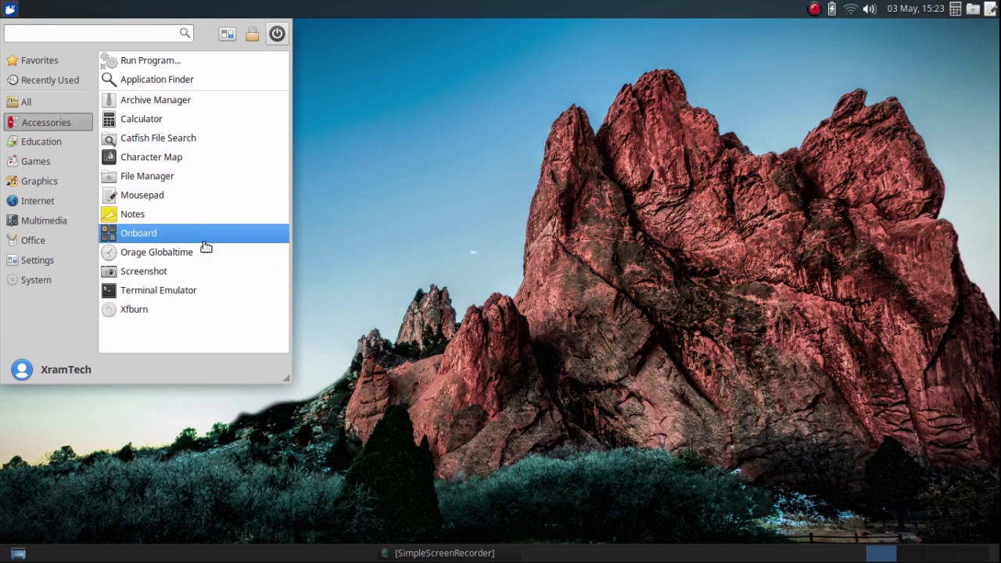
{"action": "right_click", "coordinate": [152, 270]}
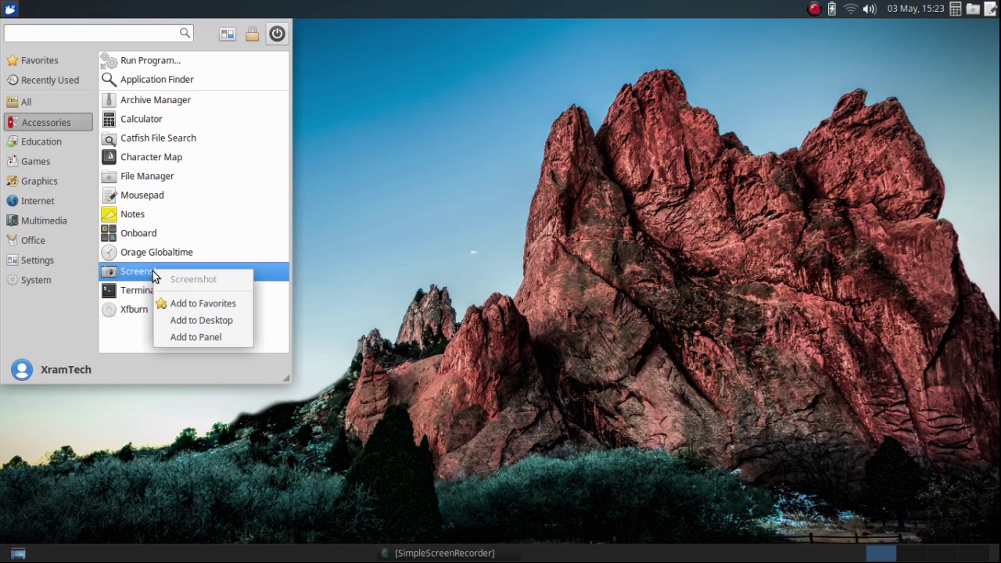
{"action": "left_click", "coordinate": [195, 337]}
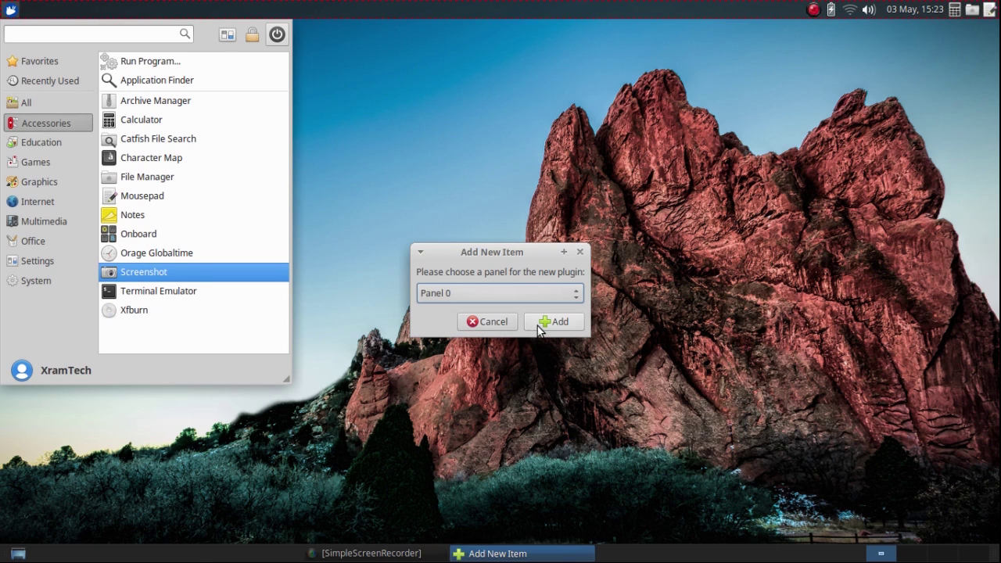
{"action": "left_click", "coordinate": [539, 326]}
Step: Add Terminal Emulator, Firefox Web Browser and Thunderbird Mail launchers to the top panel
{"action": "right_click", "coordinate": [182, 290]}
{"action": "left_click", "coordinate": [217, 352]}
{"action": "left_click", "coordinate": [541, 324]}
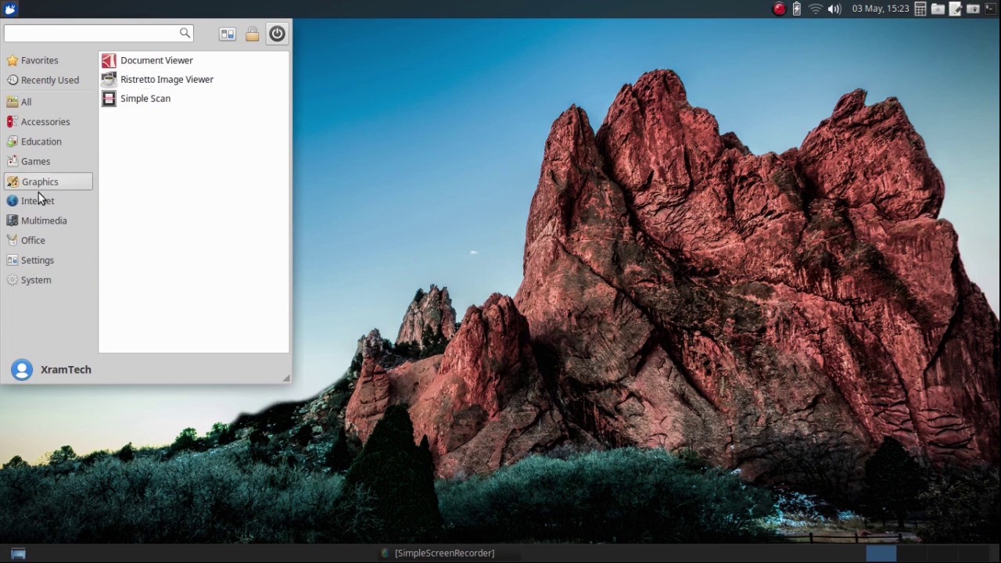
{"action": "mouse_move", "coordinate": [38, 200]}
{"action": "right_click", "coordinate": [152, 60]}
{"action": "left_click", "coordinate": [179, 123]}
{"action": "right_click", "coordinate": [179, 99]}
{"action": "left_click", "coordinate": [212, 165]}
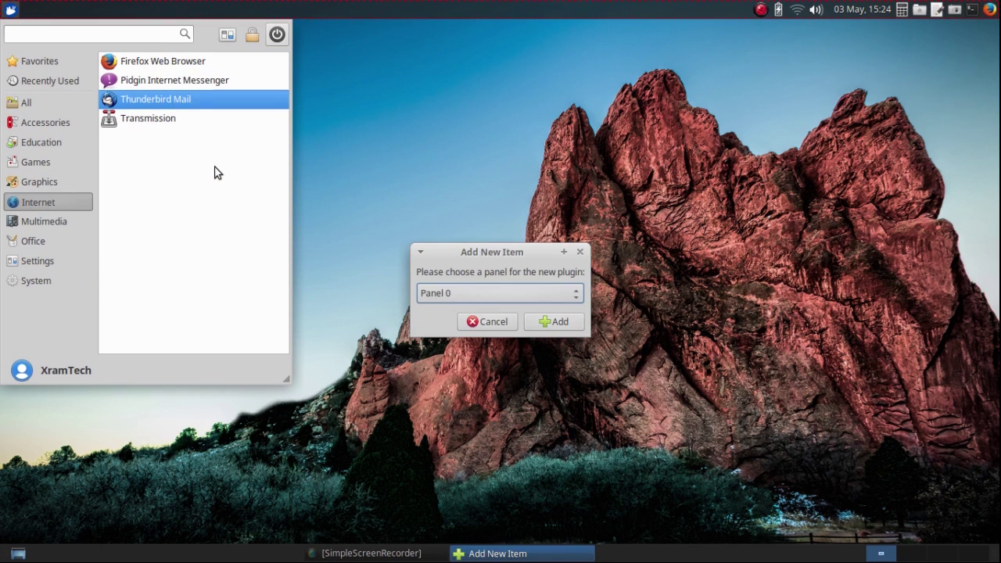
{"action": "left_click", "coordinate": [538, 321]}
Step: Add a SimpleScreenRecorder launcher to the top panel and close the applications menu
{"action": "mouse_move", "coordinate": [56, 221]}
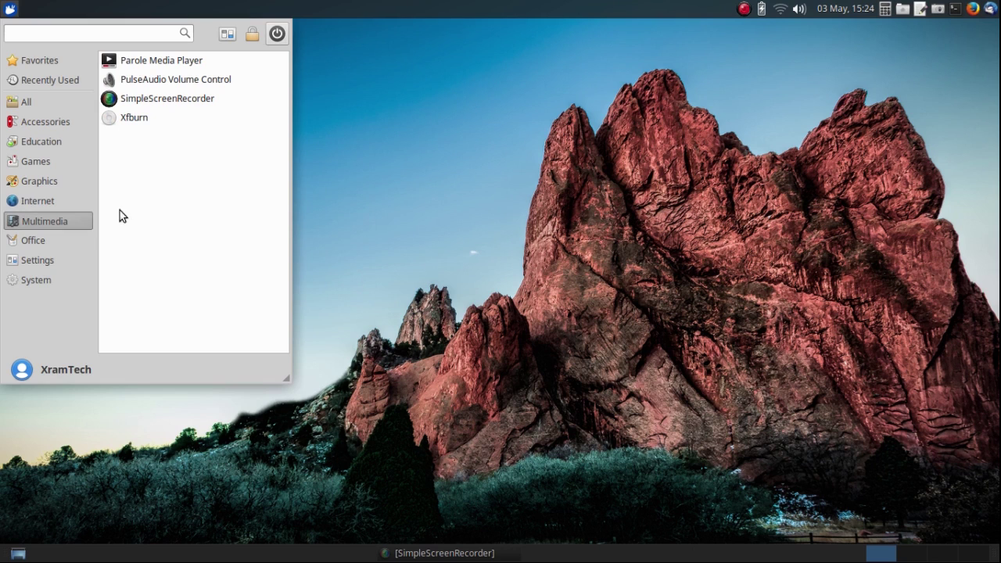
{"action": "right_click", "coordinate": [152, 98]}
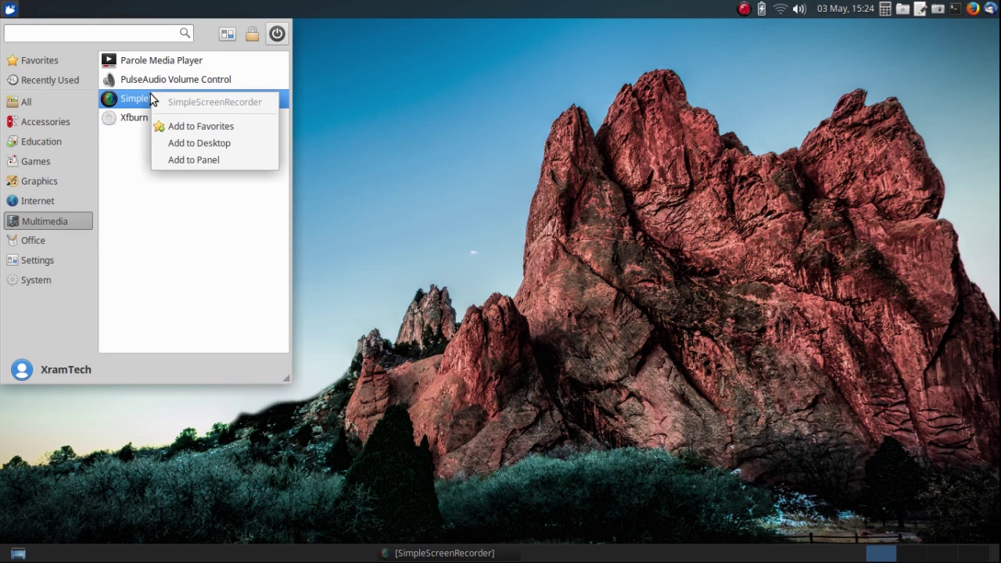
{"action": "left_click", "coordinate": [198, 160]}
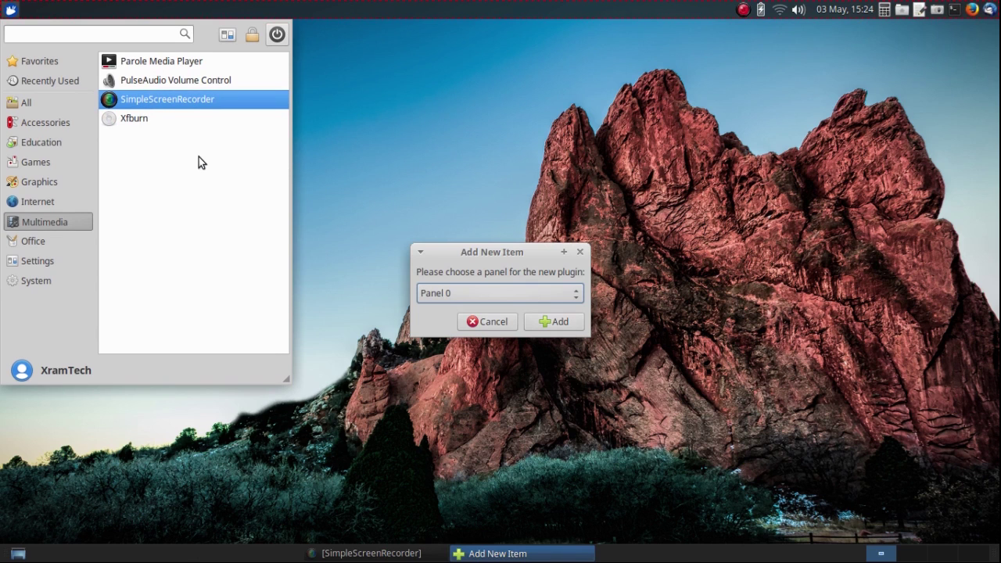
{"action": "left_click", "coordinate": [548, 321]}
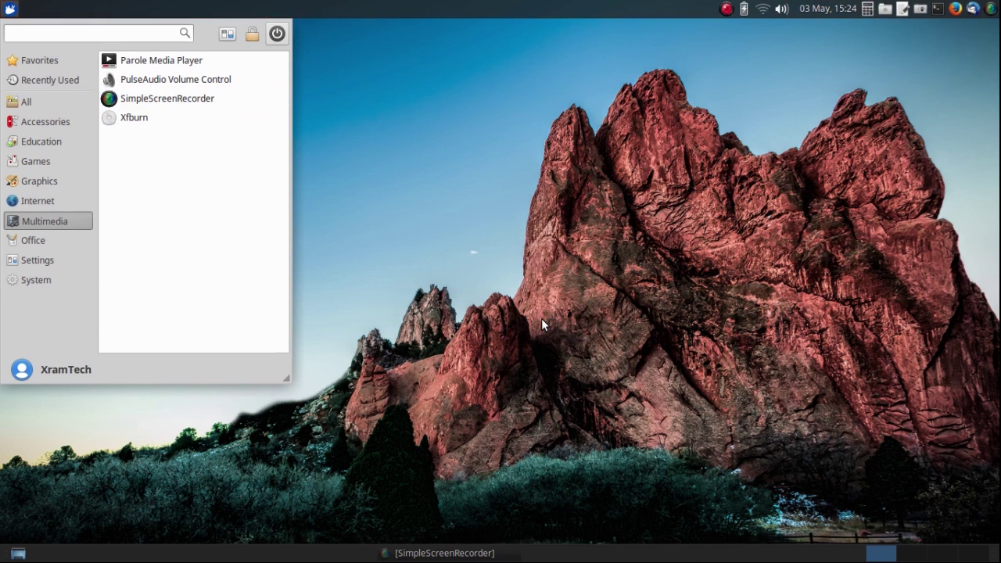
{"action": "left_click", "coordinate": [10, 9]}
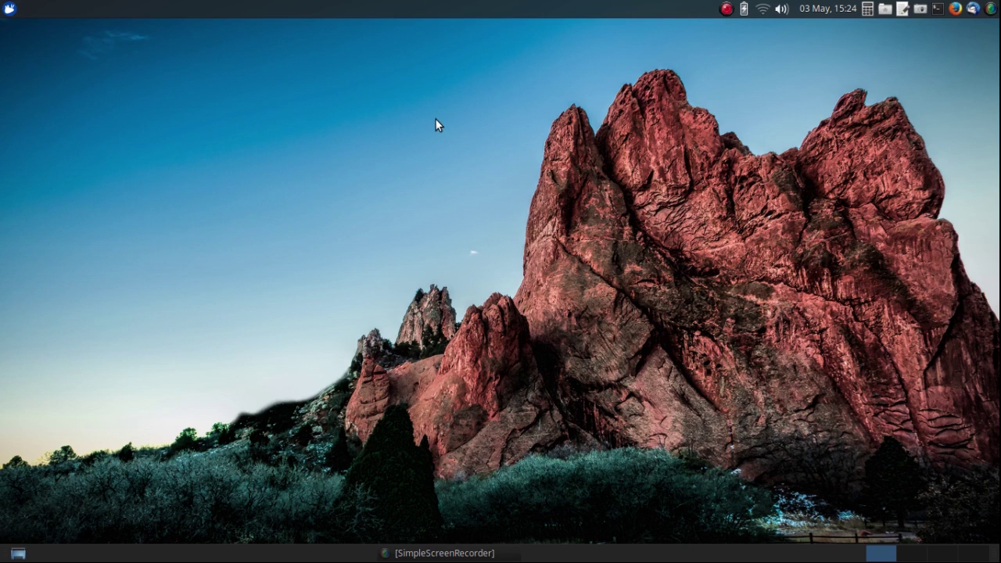
Step: Reposition all eight launchers, Calculator through SimpleScreenRecorder, beside the Whisker menu button on the left
{"action": "right_click", "coordinate": [868, 13]}
{"action": "left_click", "coordinate": [894, 59]}
{"action": "left_click", "coordinate": [30, 7]}
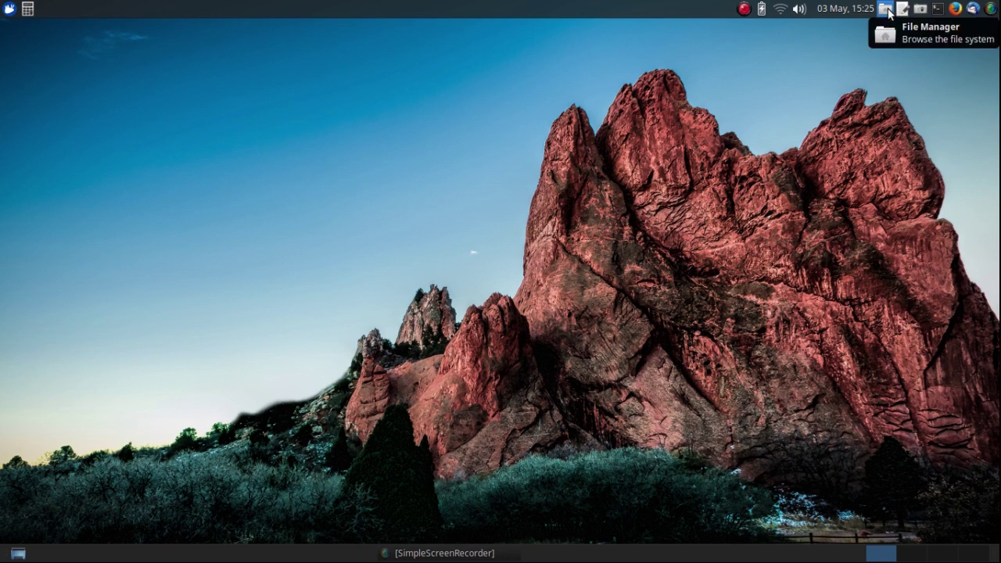
{"action": "left_click_drag", "start_coordinate": [887, 9], "coordinate": [62, 8]}
{"action": "left_click_drag", "start_coordinate": [920, 9], "coordinate": [97, 9]}
{"action": "left_click_drag", "start_coordinate": [959, 9], "coordinate": [112, 9]}
{"action": "left_click_drag", "start_coordinate": [972, 9], "coordinate": [133, 8]}
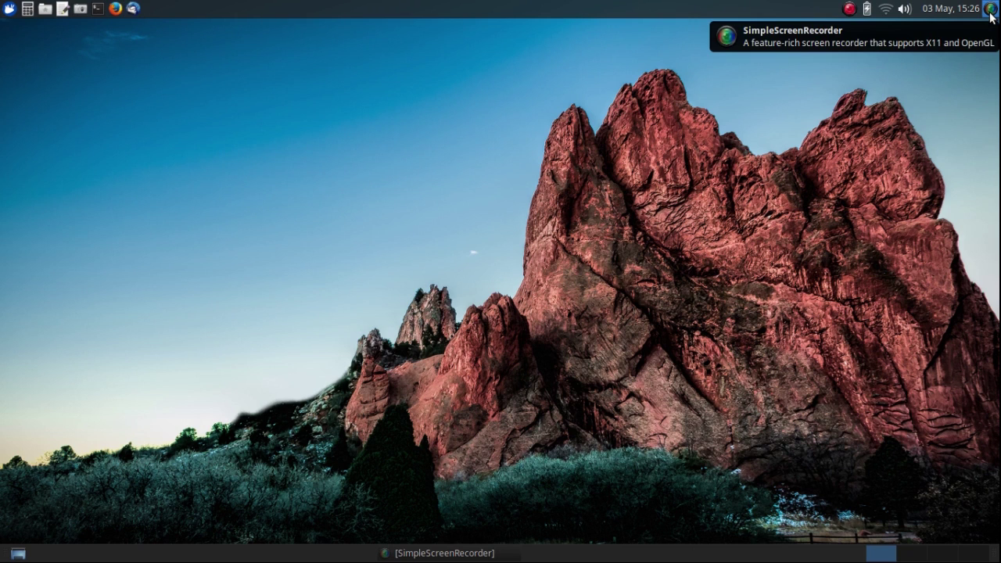
{"action": "right_click", "coordinate": [992, 14]}
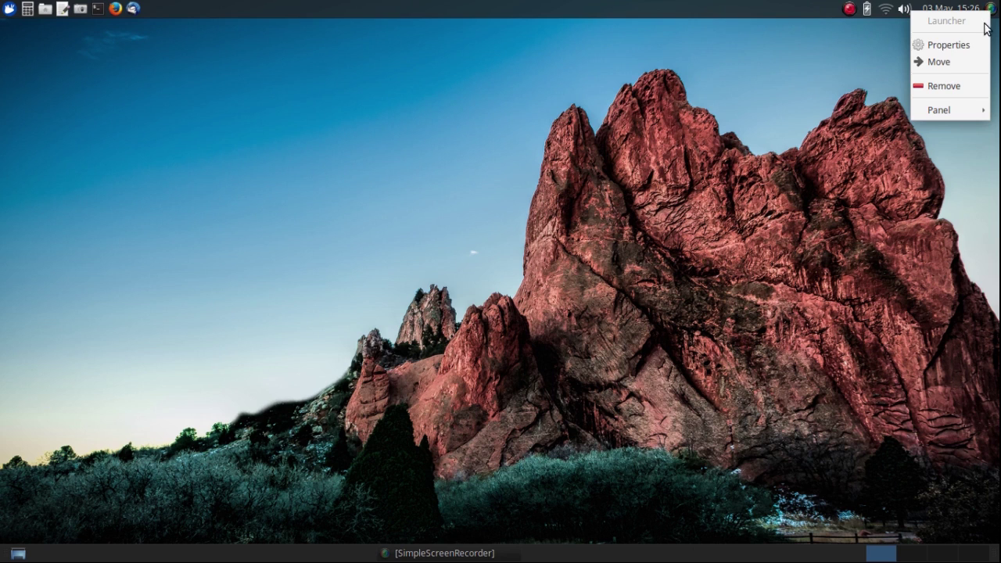
{"action": "left_click", "coordinate": [970, 63]}
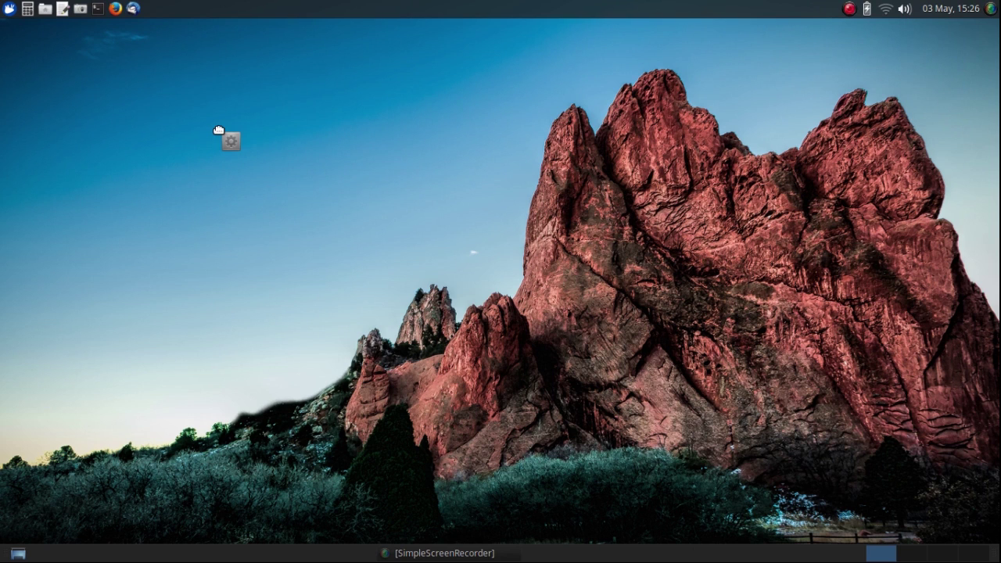
{"action": "left_click", "coordinate": [145, 6]}
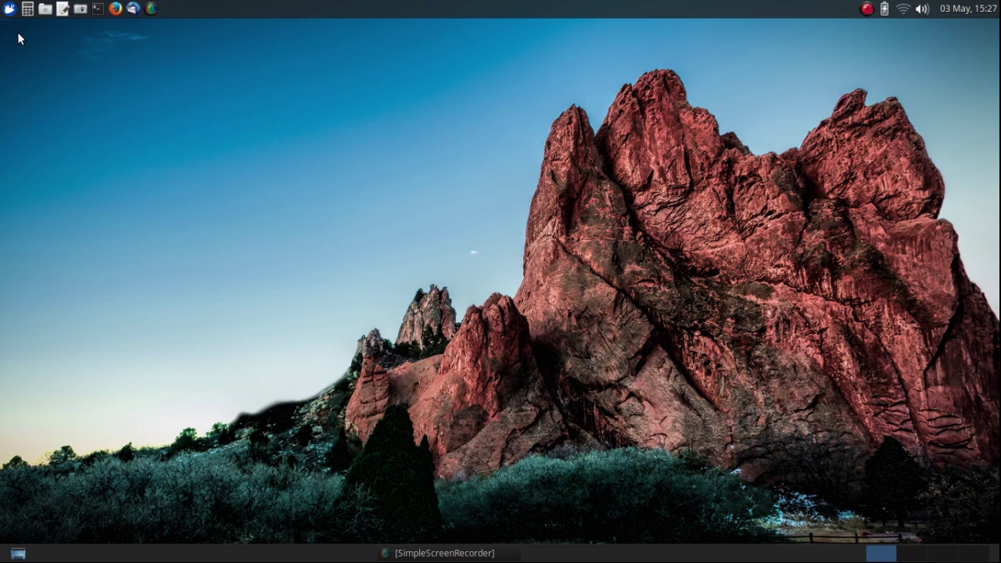
{"action": "left_click", "coordinate": [10, 8]}
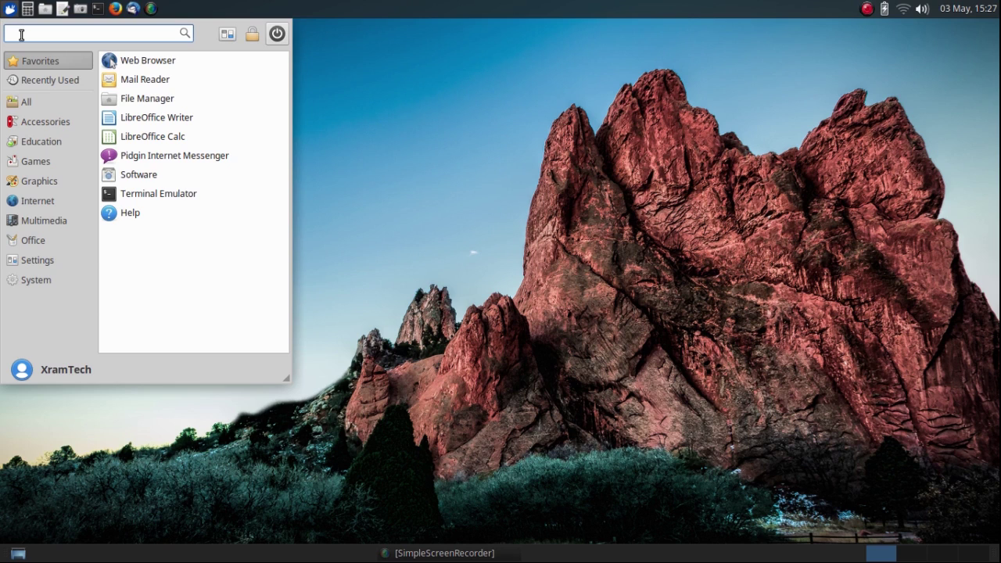
{"action": "type", "text": "tr"}
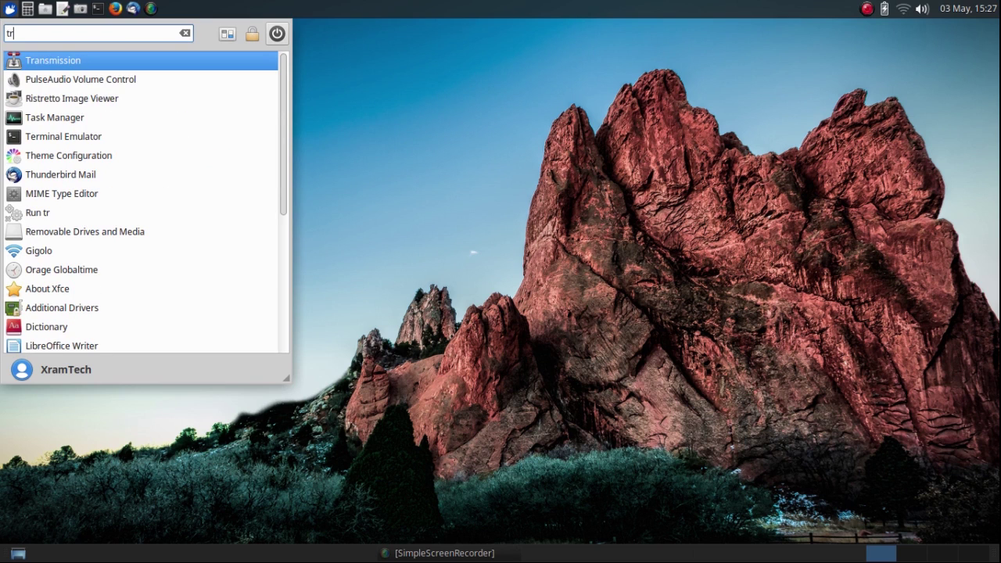
{"action": "left_click", "coordinate": [47, 62]}
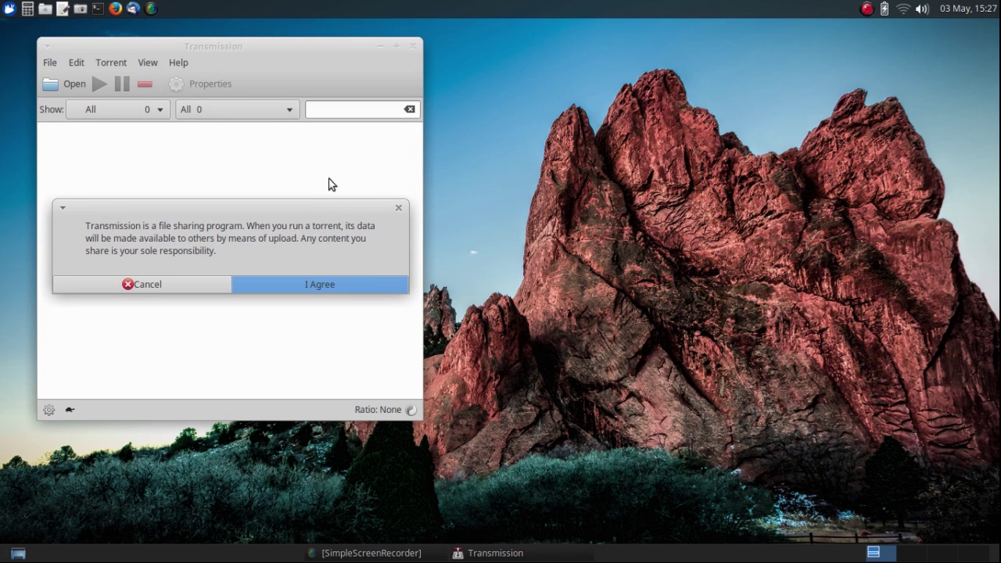
{"action": "left_click", "coordinate": [332, 285]}
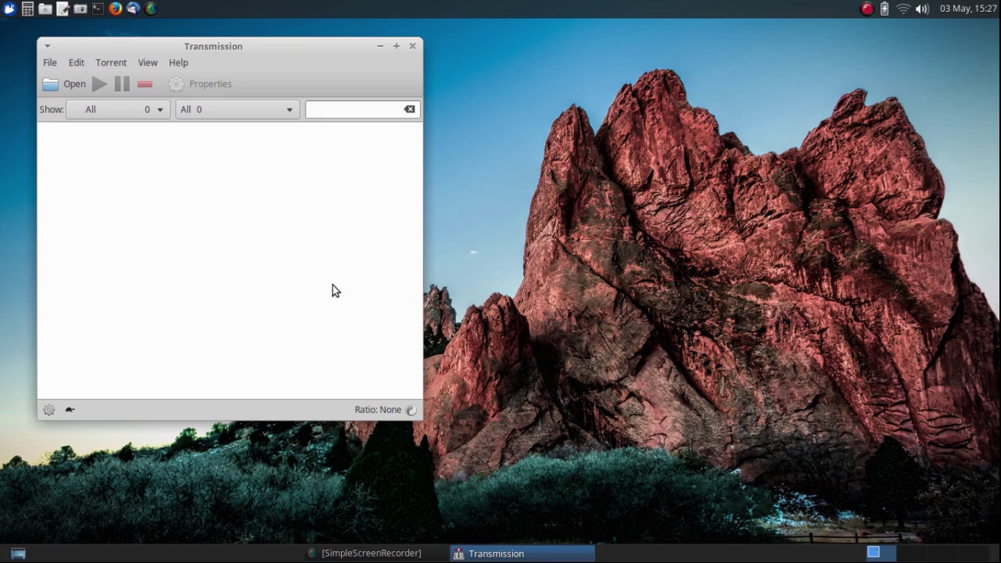
{"action": "left_click", "coordinate": [413, 47]}
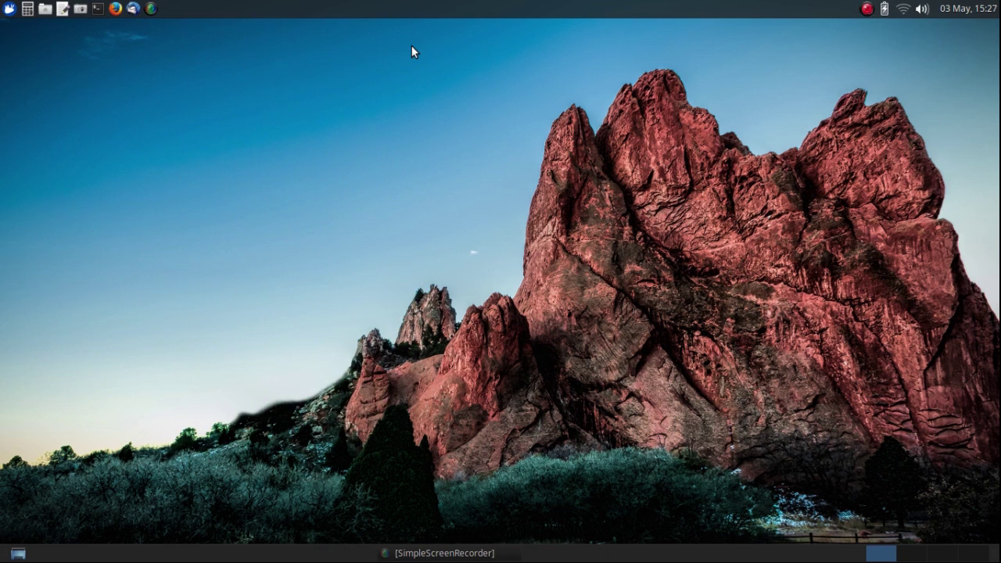
Step: Launch Calculator from its new panel launcher and switch it from Basic to Advanced Mode
{"action": "left_click", "coordinate": [32, 16]}
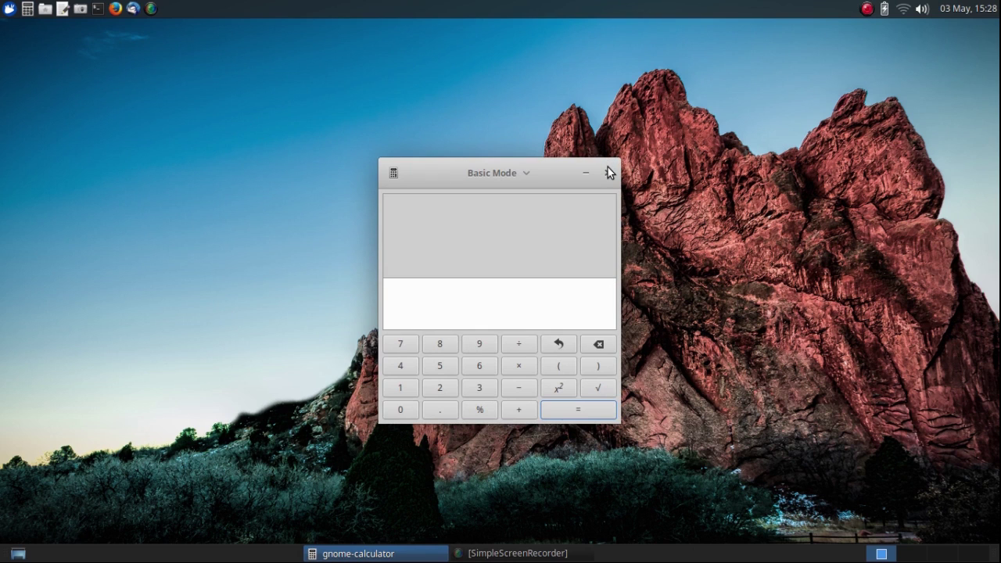
{"action": "left_click", "coordinate": [492, 172]}
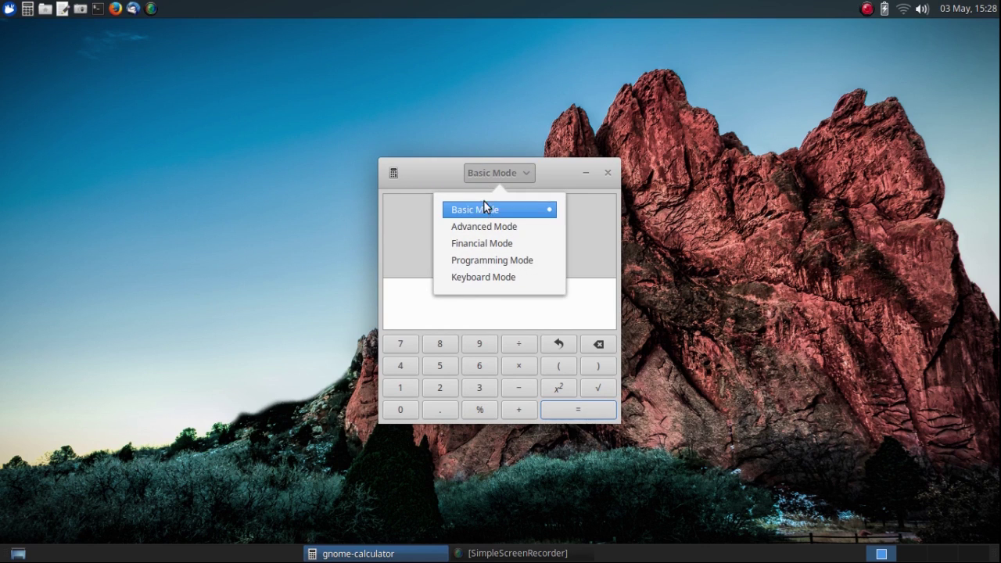
{"action": "left_click", "coordinate": [482, 225]}
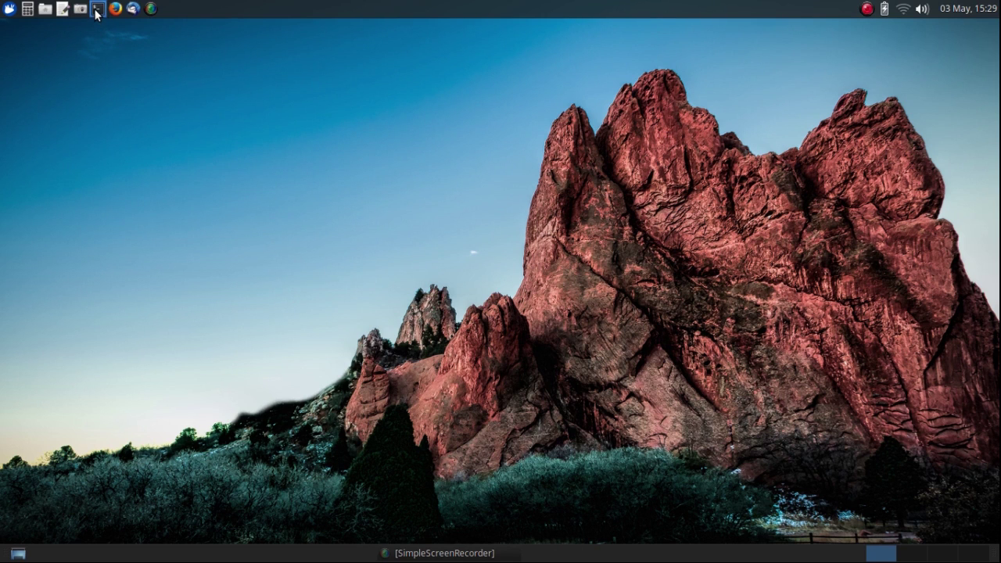
Step: Launch a Terminal and a blank Untitled 1 Mousepad window from the top-panel launchers
{"action": "left_click", "coordinate": [97, 10]}
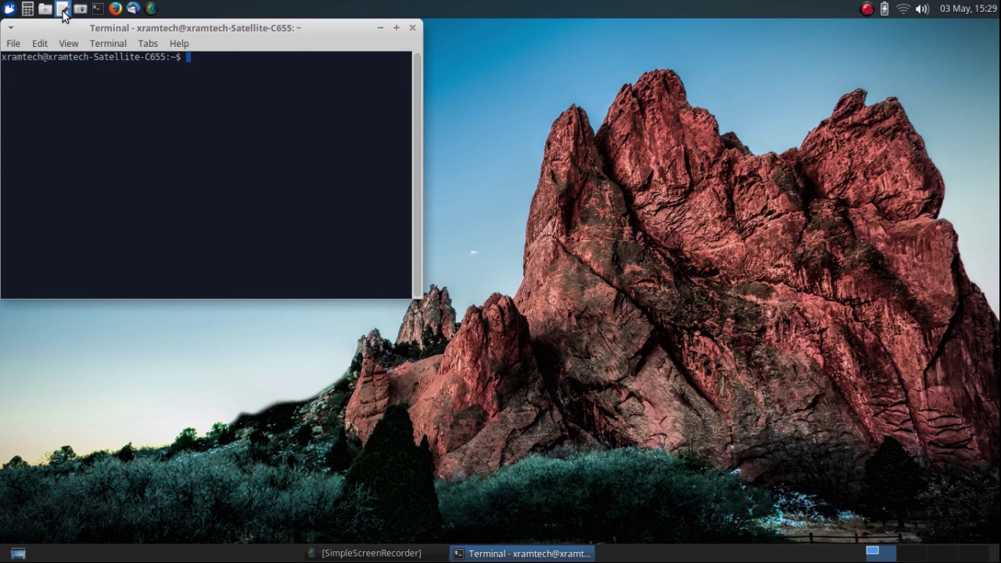
{"action": "left_click", "coordinate": [62, 11]}
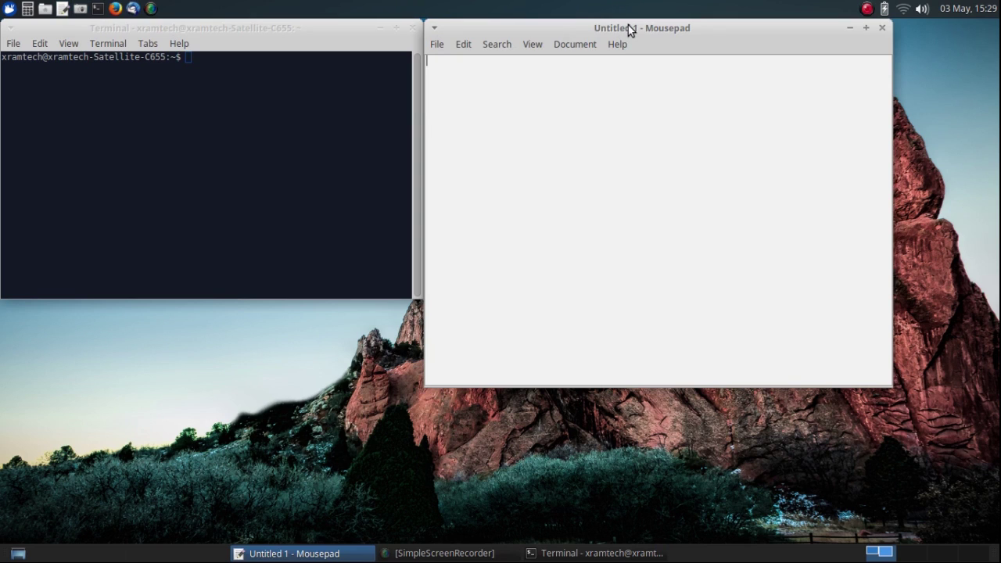
Step: Snap the Terminal to the top-left quarter and left half, Mousepad to the right half, then float the Terminal
{"action": "left_click_drag", "start_coordinate": [628, 25], "coordinate": [995, 61]}
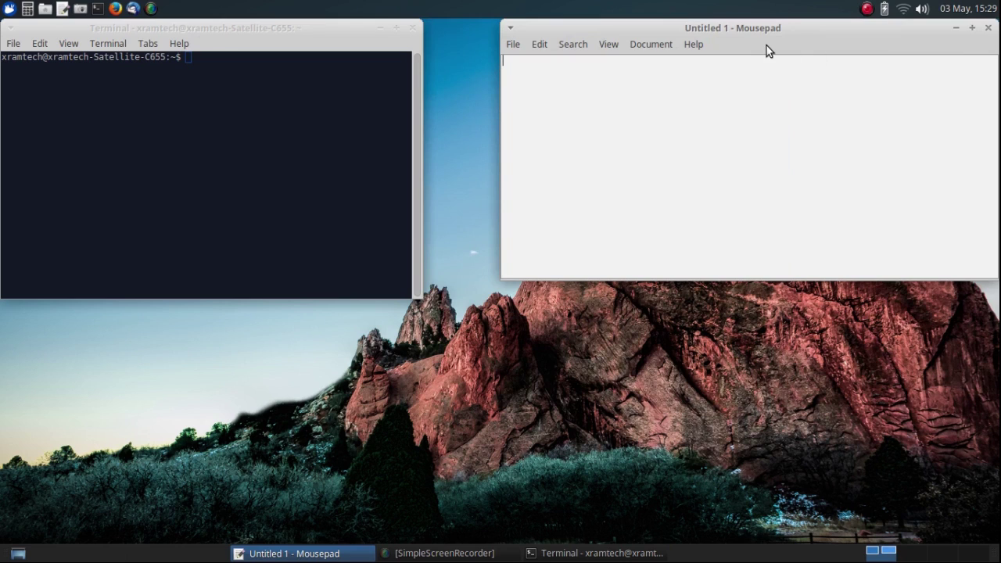
{"action": "left_click_drag", "start_coordinate": [173, 28], "coordinate": [3, 12]}
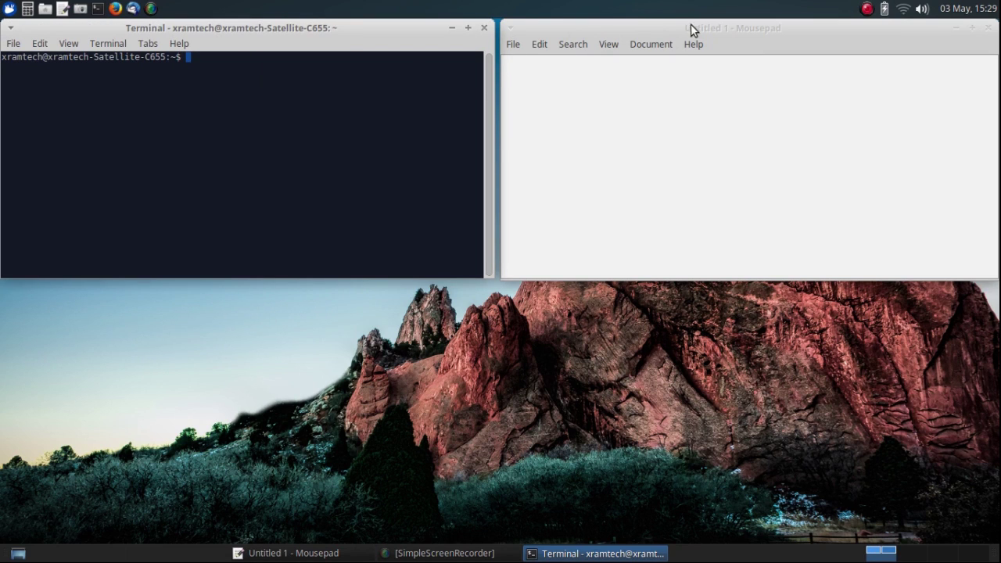
{"action": "left_click_drag", "start_coordinate": [702, 26], "coordinate": [995, 161]}
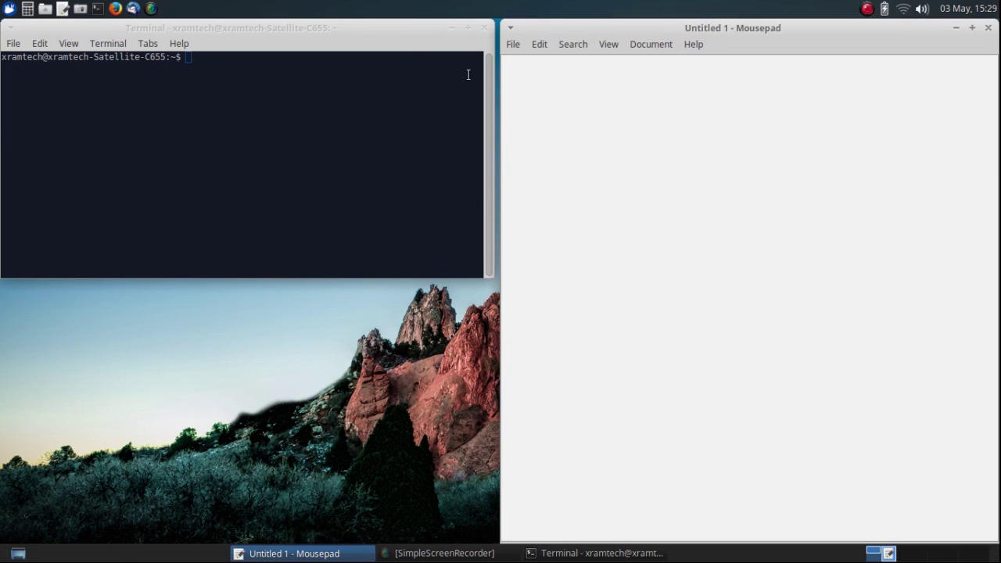
{"action": "left_click", "coordinate": [309, 25]}
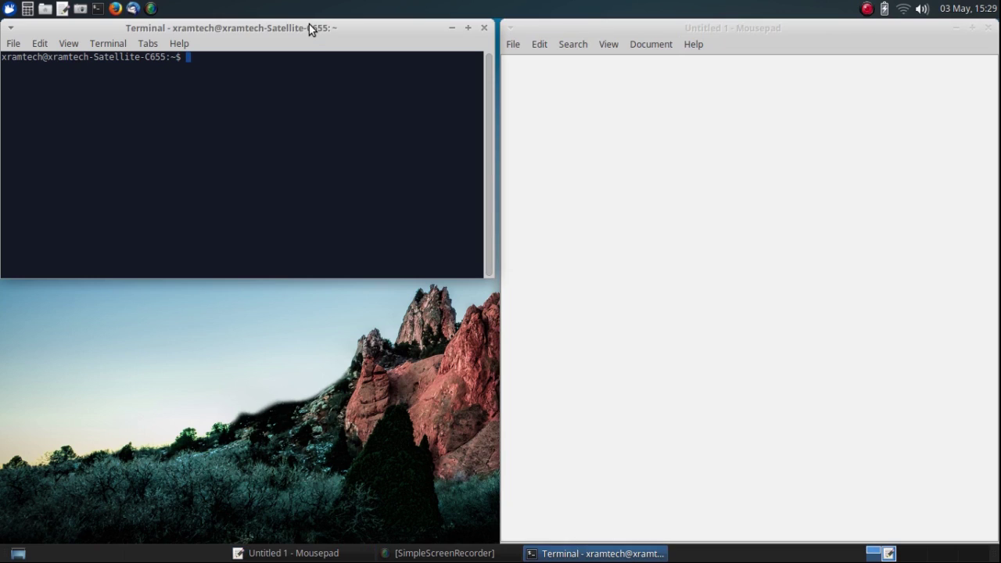
{"action": "left_click_drag", "start_coordinate": [309, 26], "coordinate": [1, 185]}
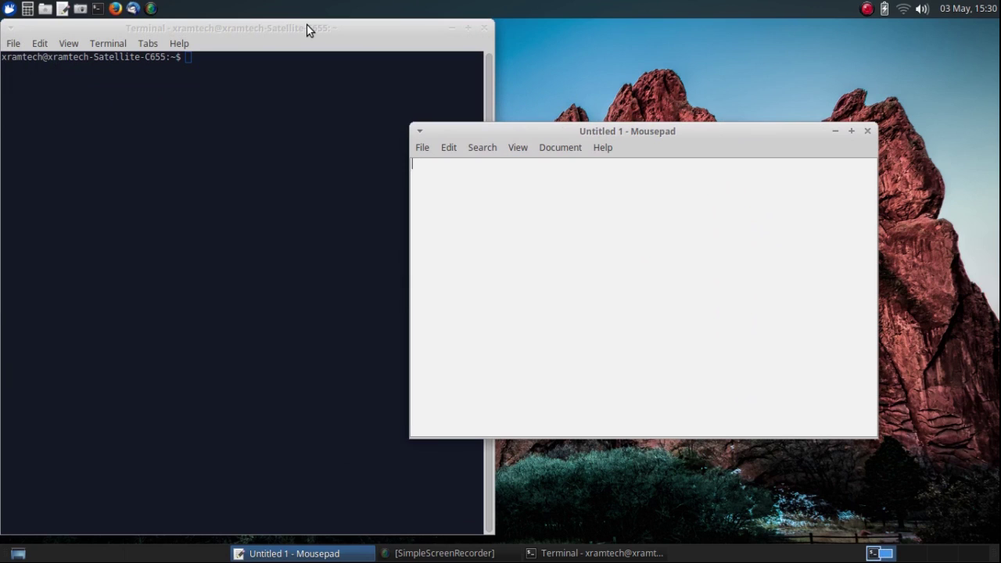
{"action": "left_click_drag", "start_coordinate": [307, 29], "coordinate": [374, 59]}
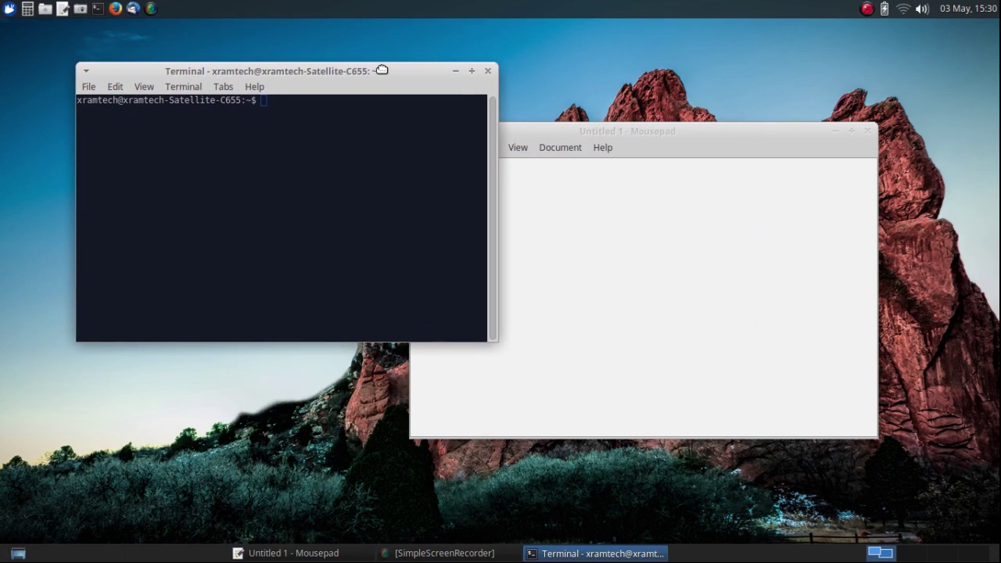
{"action": "left_click_drag", "start_coordinate": [382, 69], "coordinate": [364, 70]}
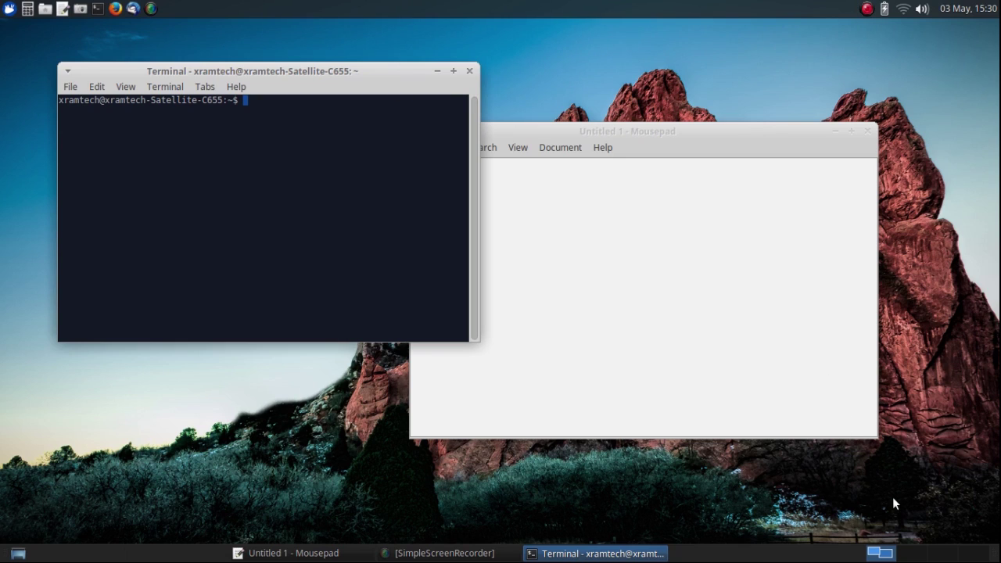
Step: Switch to workspace 2, open Thunar on the home folder, and move it to the top-left
{"action": "left_click", "coordinate": [912, 554]}
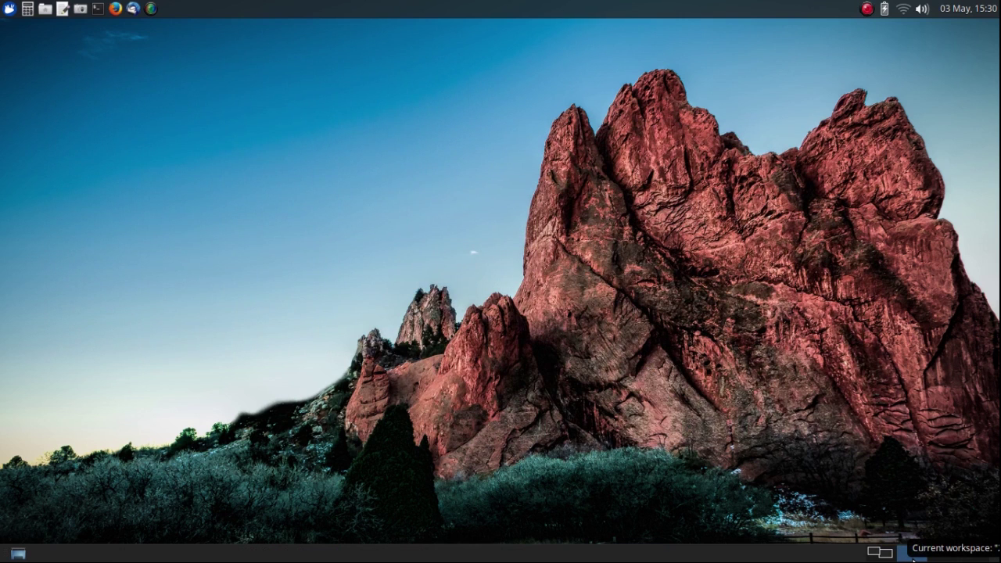
{"action": "left_click", "coordinate": [45, 10]}
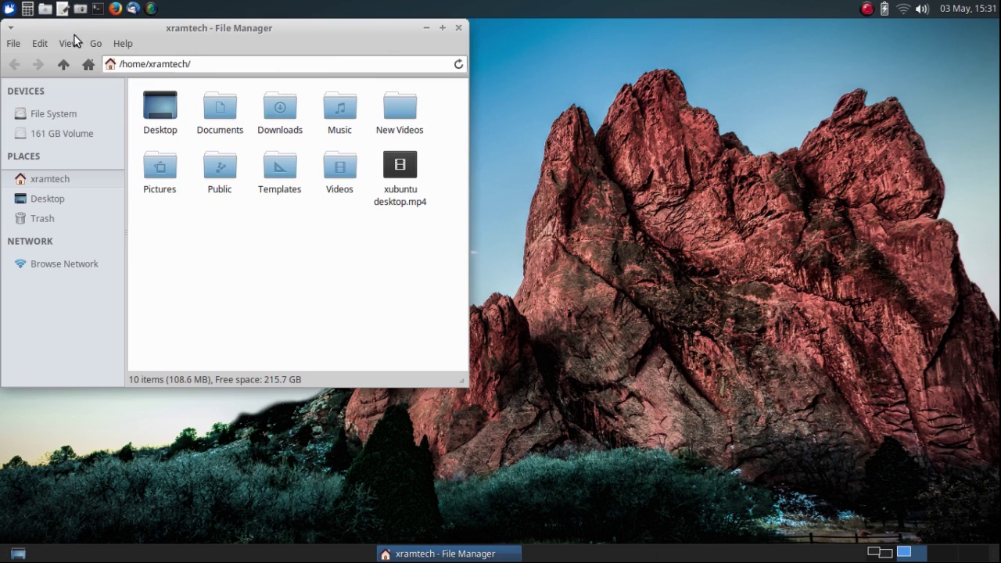
{"action": "left_click_drag", "start_coordinate": [80, 25], "coordinate": [3, 140]}
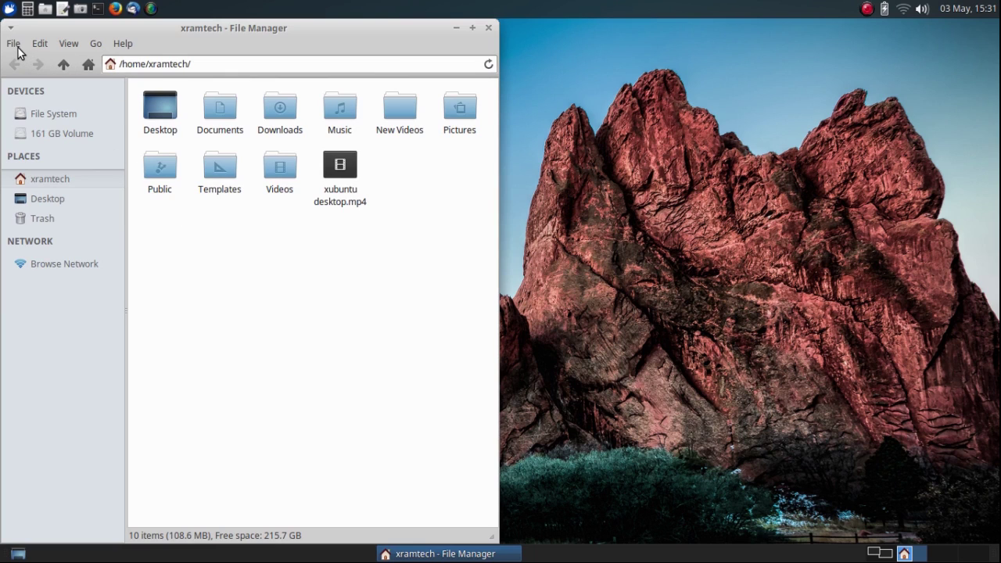
Step: In Thunar Preferences, set 'View new folders using' to Detailed List View, then close the dialog
{"action": "left_click", "coordinate": [41, 45]}
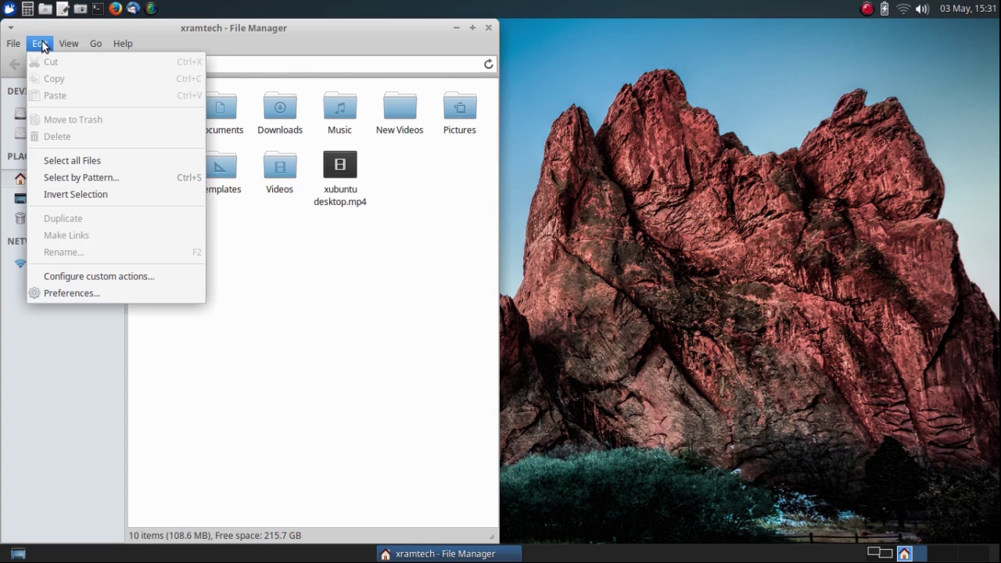
{"action": "left_click", "coordinate": [64, 292]}
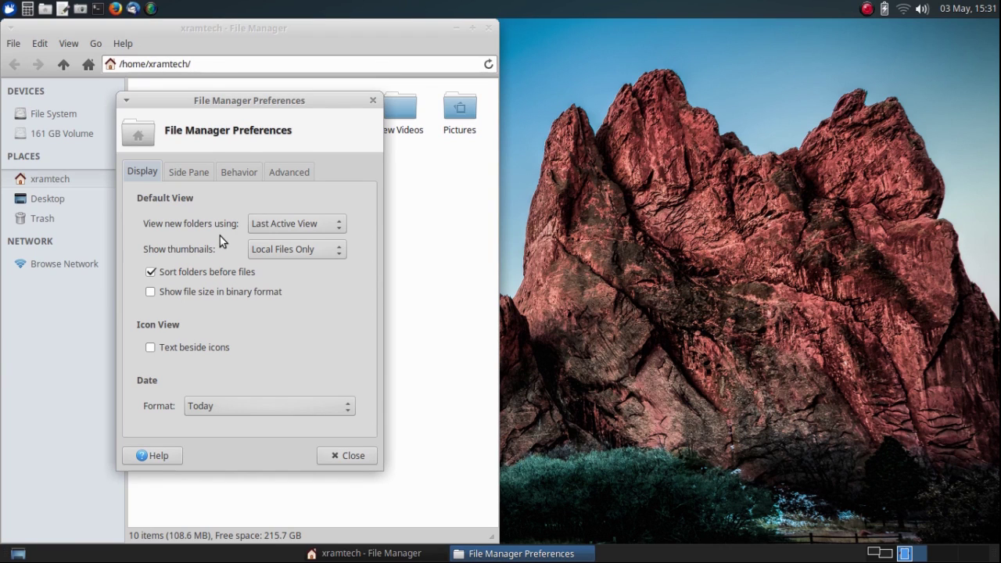
{"action": "left_click", "coordinate": [342, 227]}
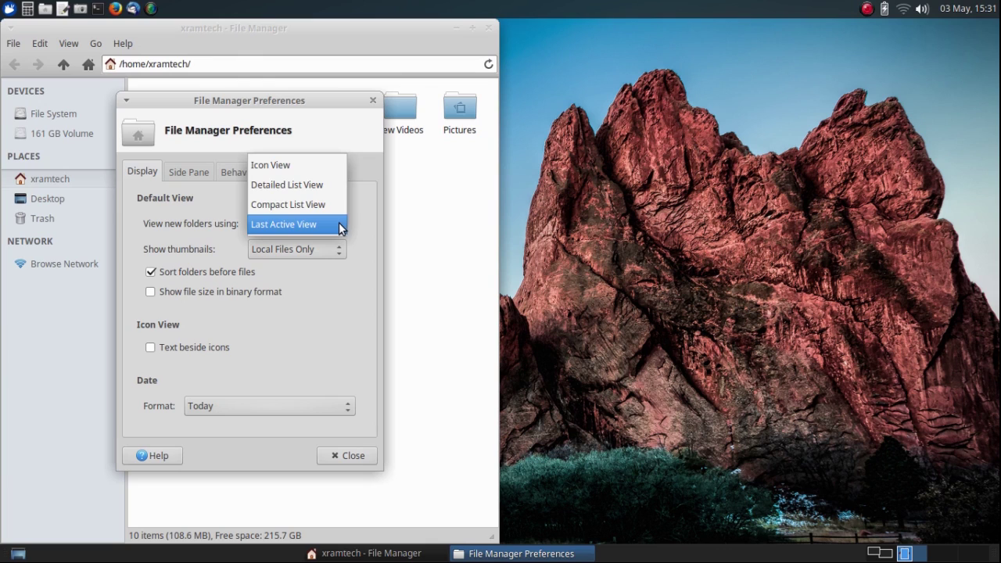
{"action": "left_click", "coordinate": [323, 185]}
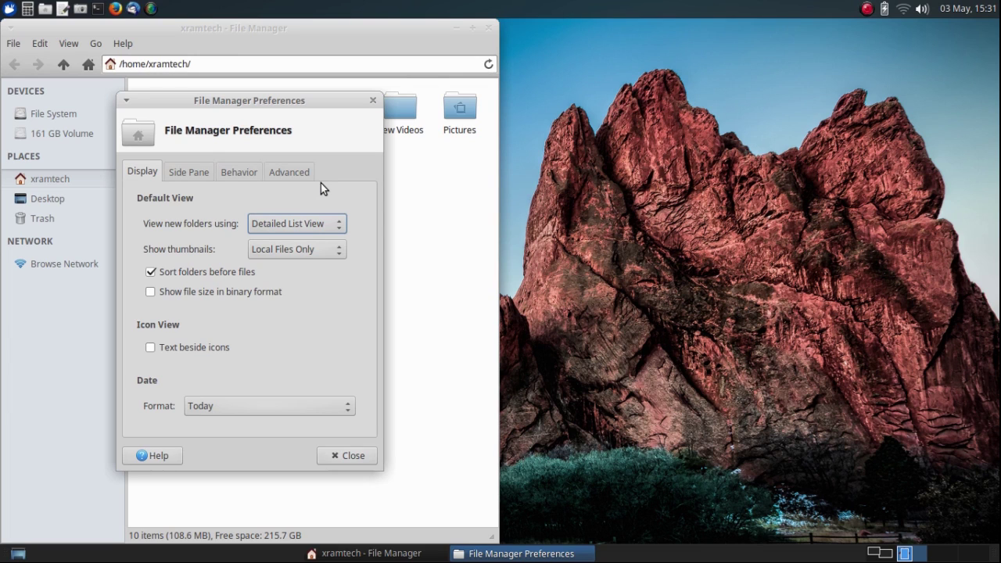
{"action": "left_click", "coordinate": [372, 102]}
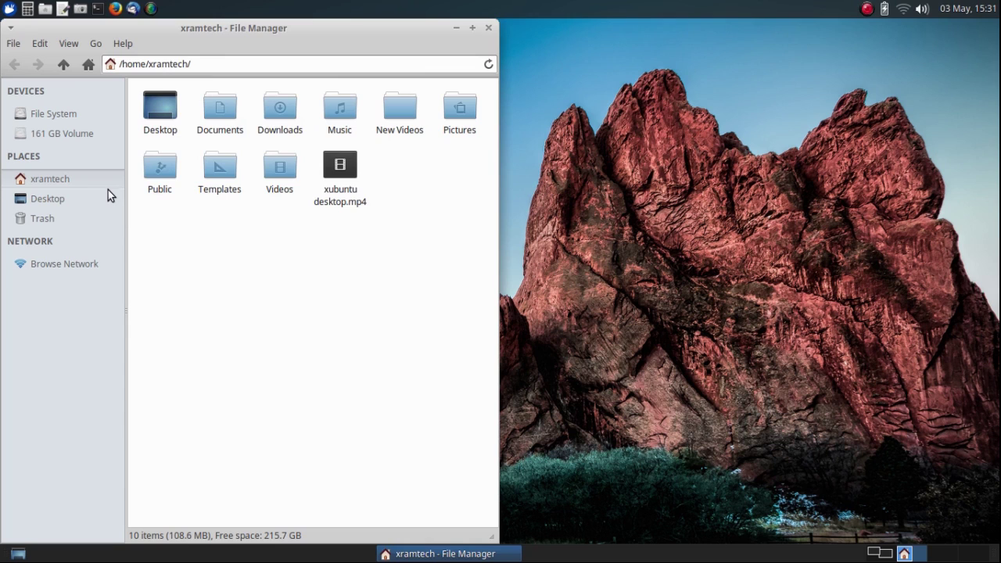
Step: Switch the home folder to View as Detailed List, then close Thunar and relaunch it from the panel
{"action": "left_click", "coordinate": [73, 45]}
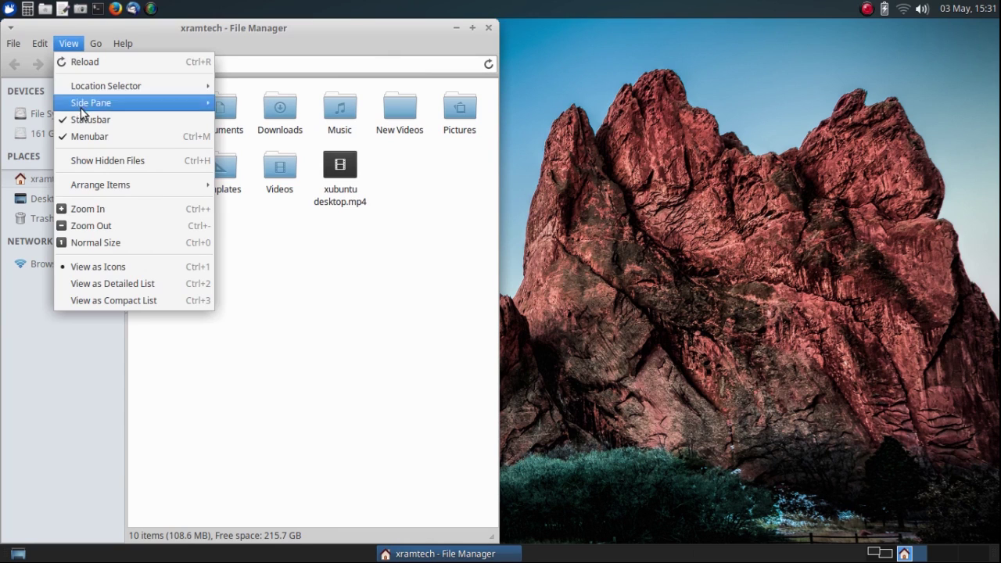
{"action": "left_click", "coordinate": [83, 284]}
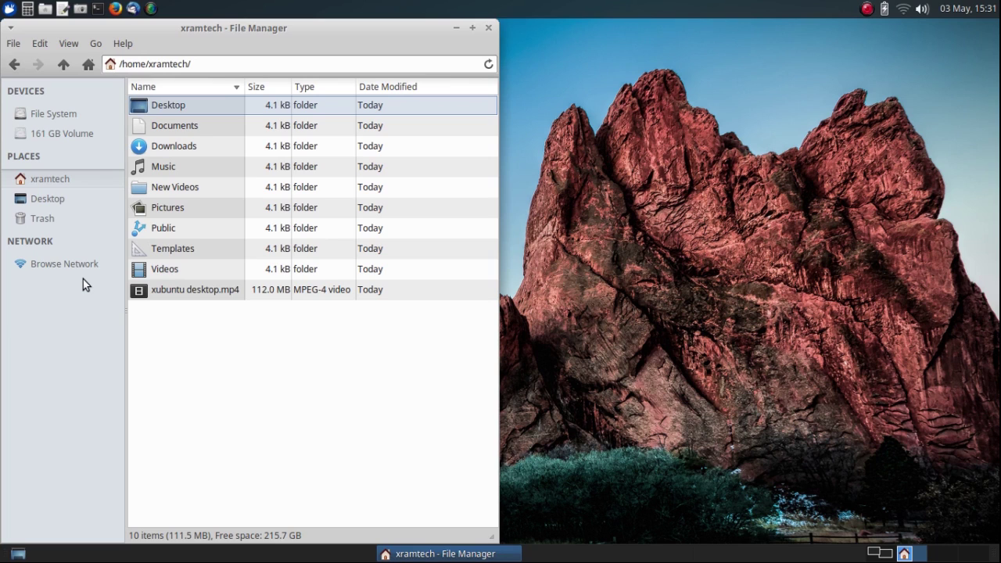
{"action": "left_click", "coordinate": [488, 29]}
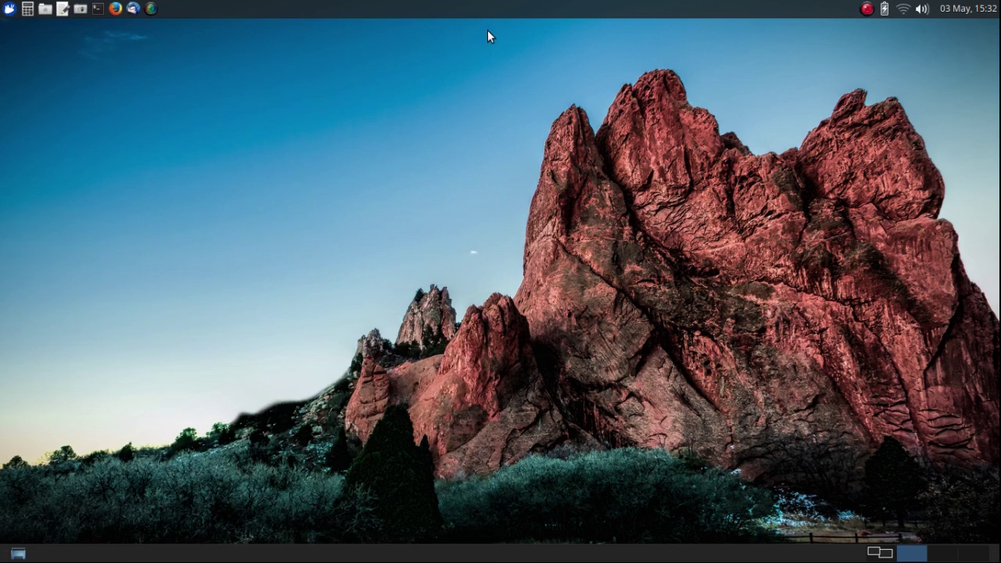
{"action": "left_click", "coordinate": [43, 10]}
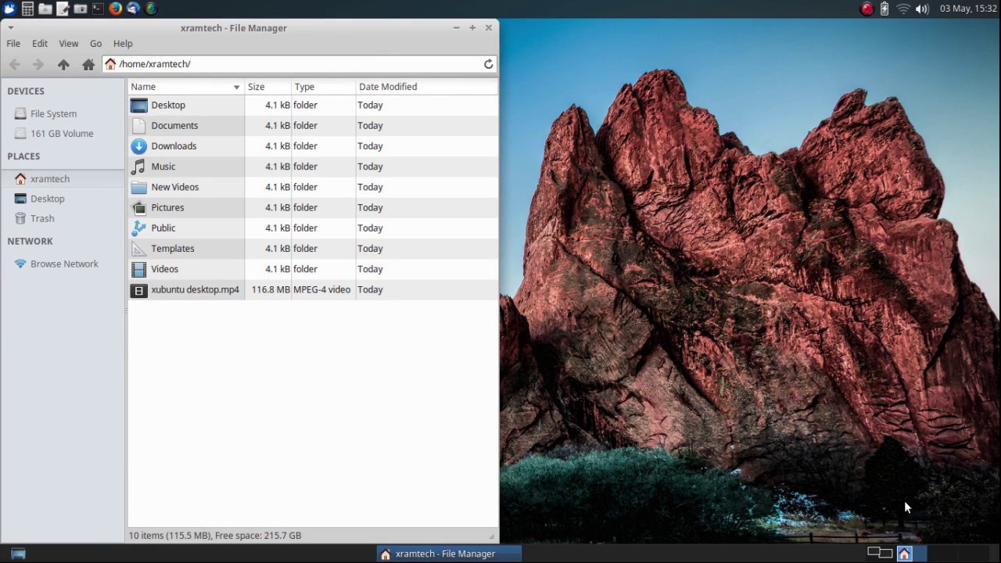
Step: Switch to workspace 1 and minimize the screen recorder window
{"action": "left_click", "coordinate": [887, 551]}
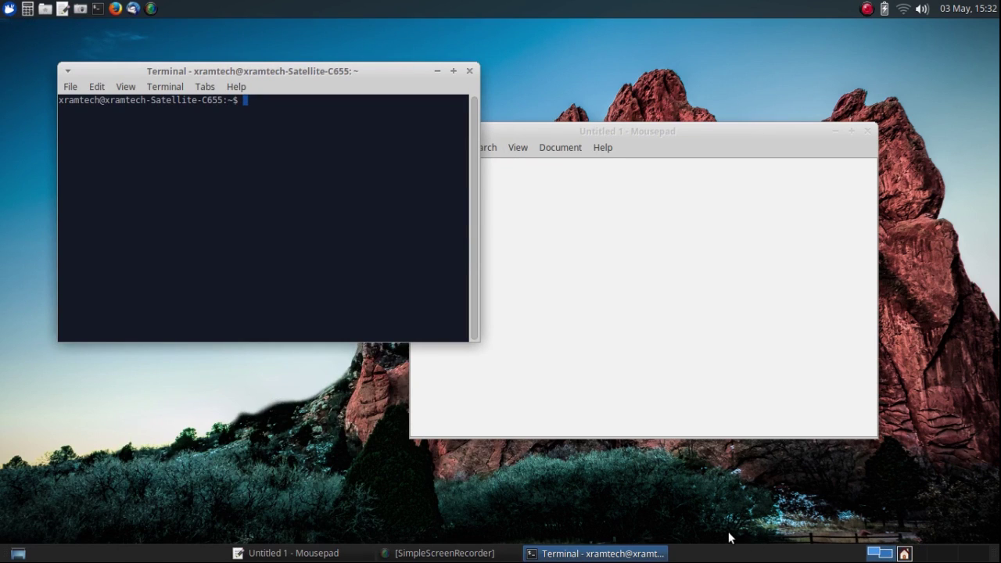
{"action": "left_click", "coordinate": [439, 553]}
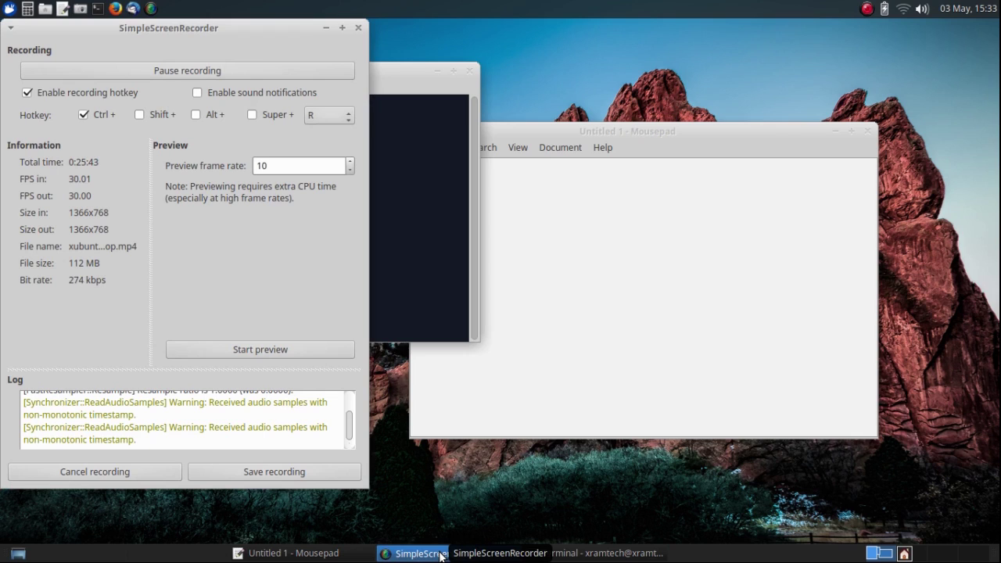
{"action": "left_click", "coordinate": [440, 553]}
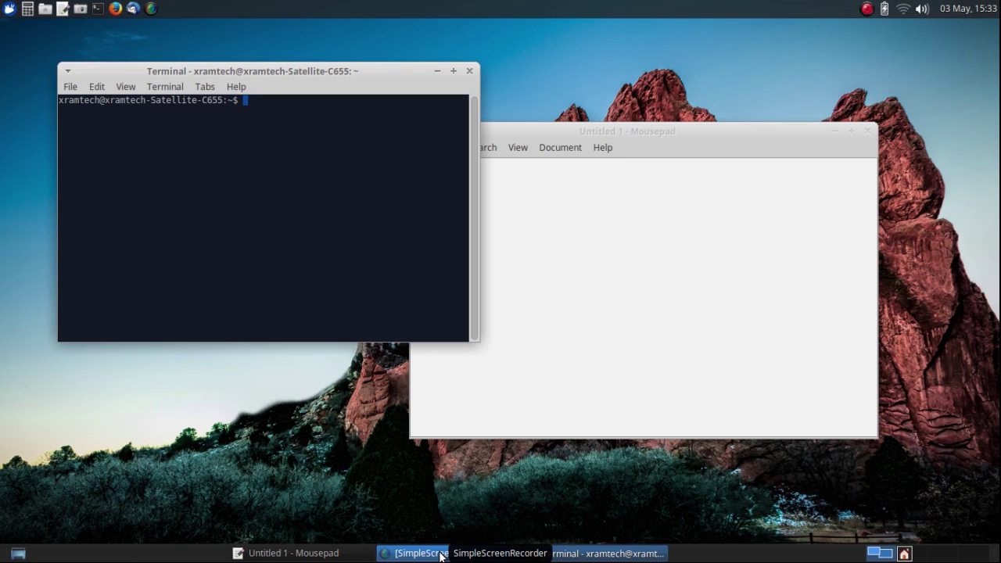
Step: Restore the Terminal to the front and minimize the Untitled 1 Mousepad window
{"action": "key", "text": "alt+Tab"}
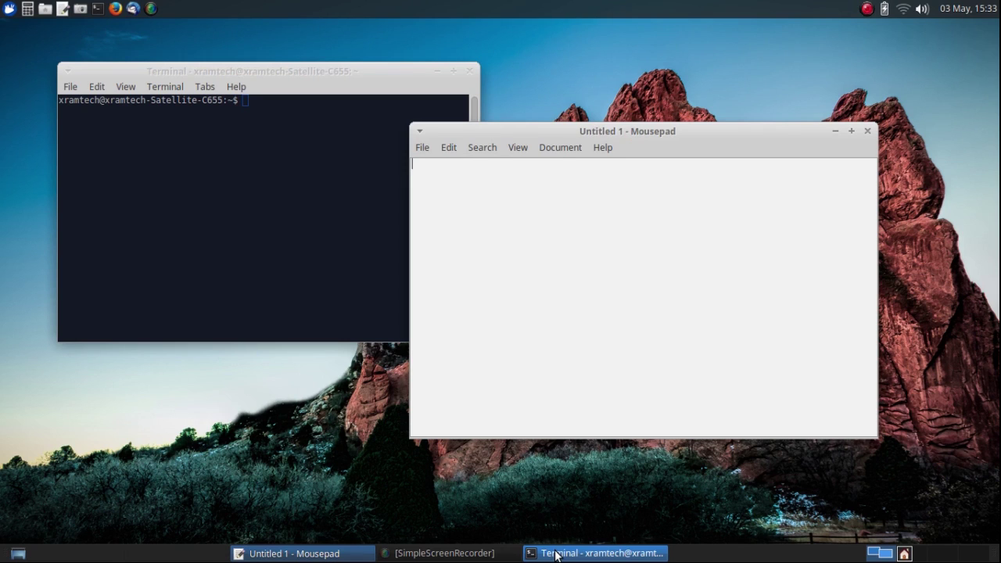
{"action": "left_click", "coordinate": [557, 555]}
{"action": "left_click", "coordinate": [556, 555]}
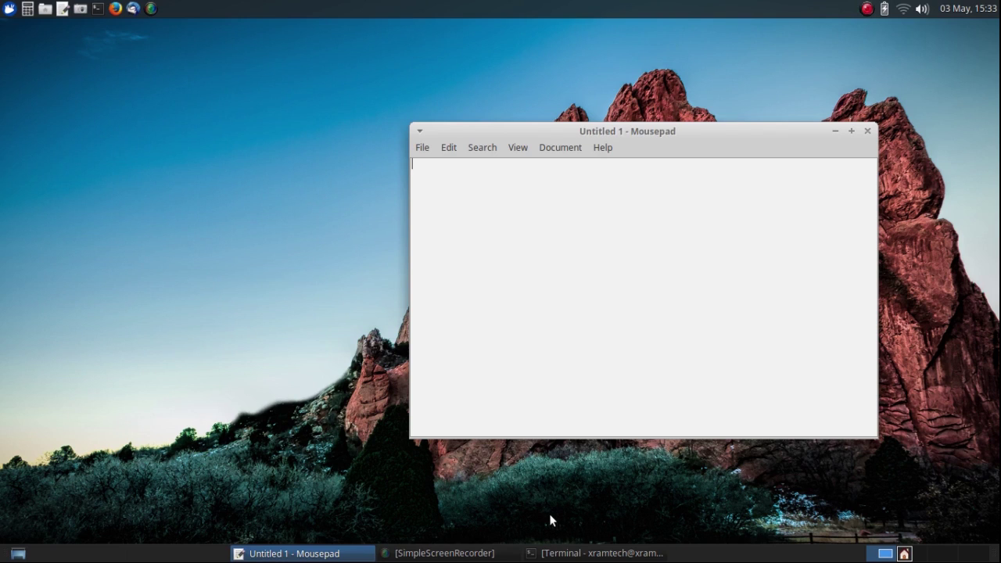
{"action": "left_click", "coordinate": [559, 555]}
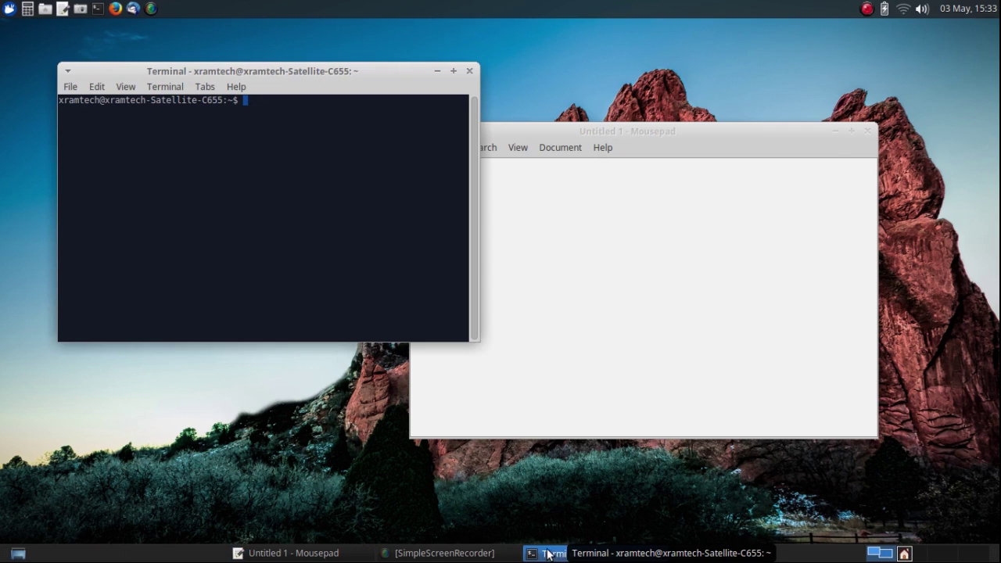
{"action": "left_click", "coordinate": [279, 555]}
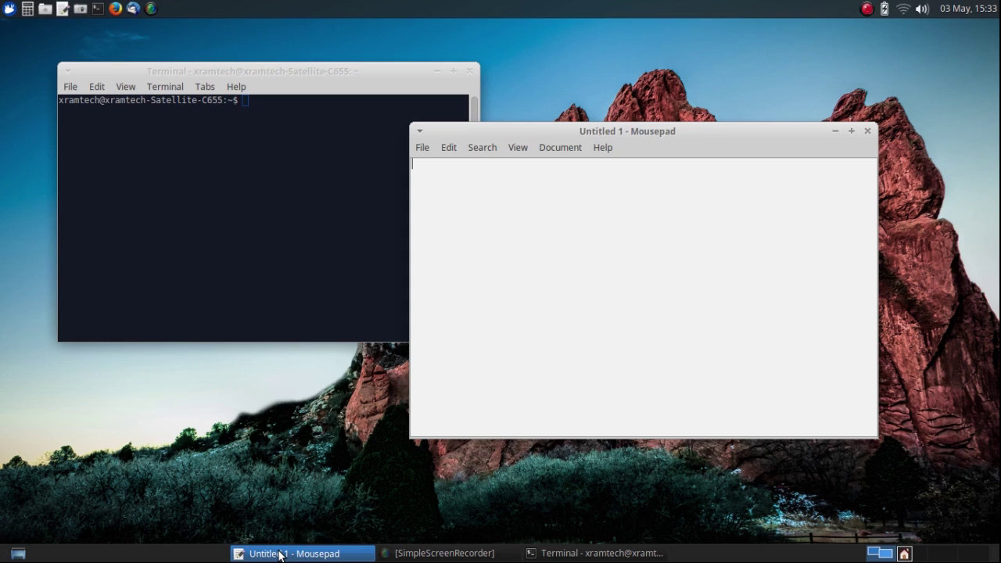
{"action": "left_click", "coordinate": [279, 555]}
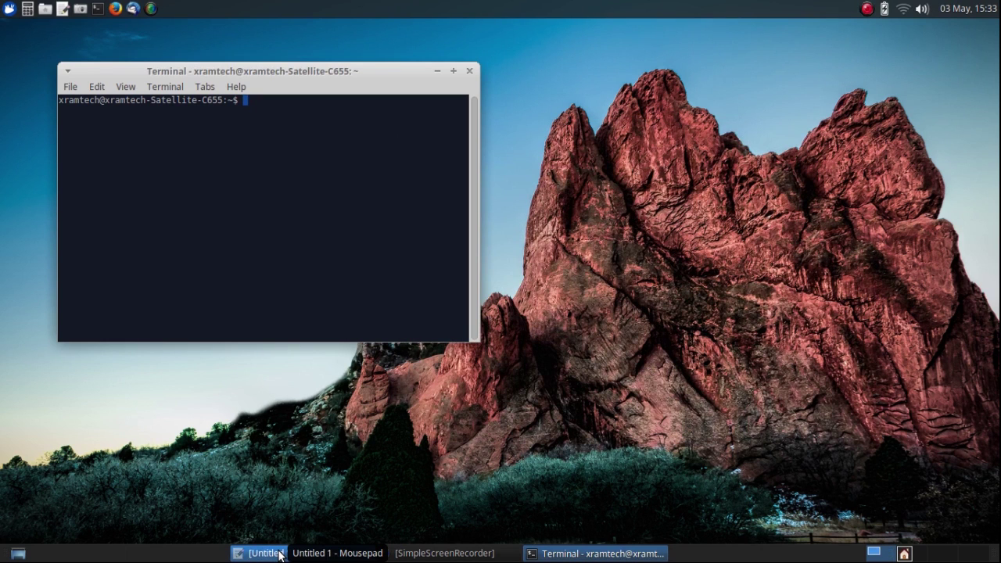